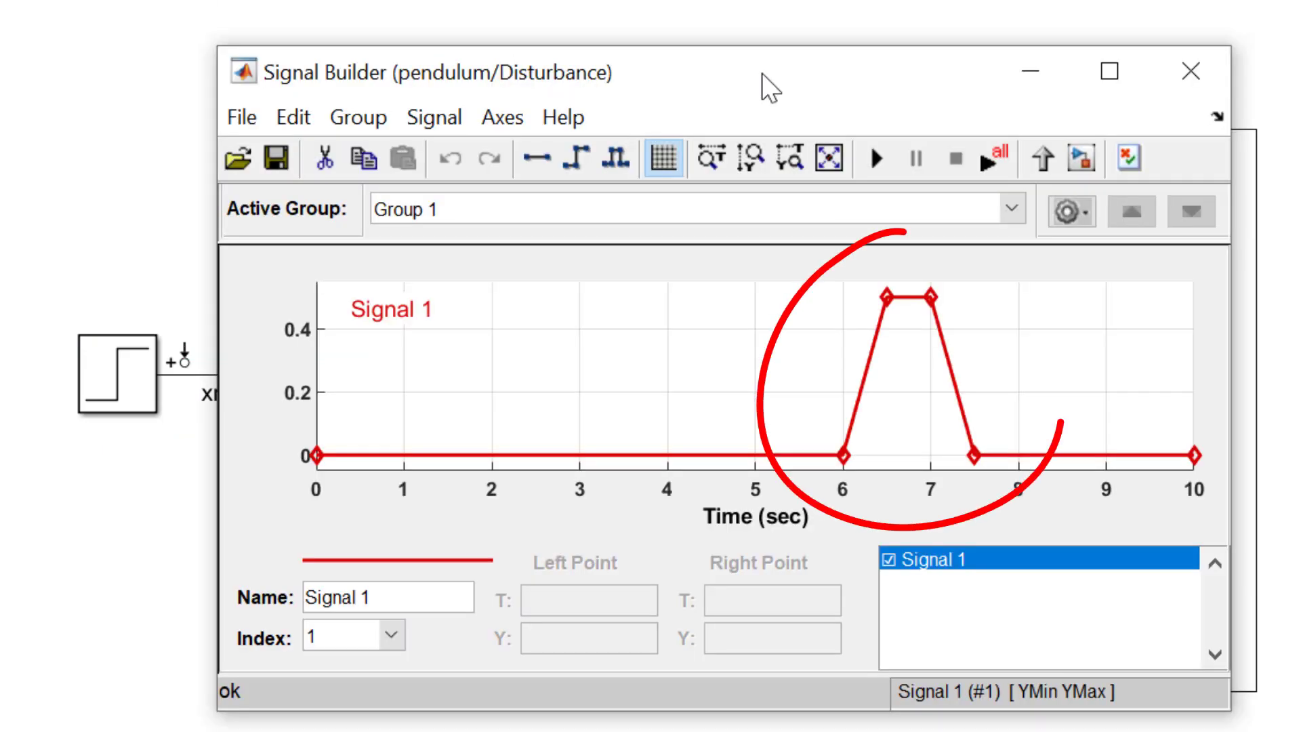
Close the Disturbance signal editor and look inside the Plant subsystem.
left_click(1190, 70)
double_click(933, 189)
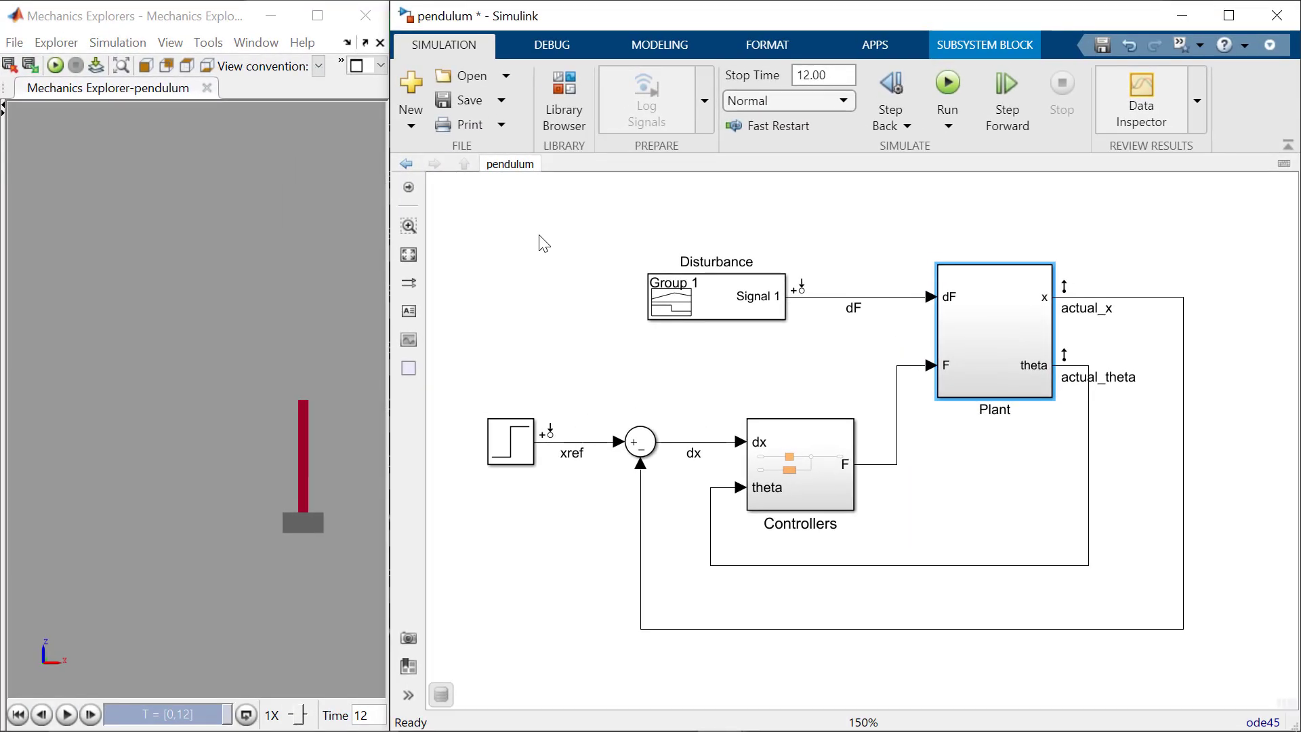
Simulate the 12-second pendulum run and watch the cart respond in Mechanics Explorer.
left_click(942, 83)
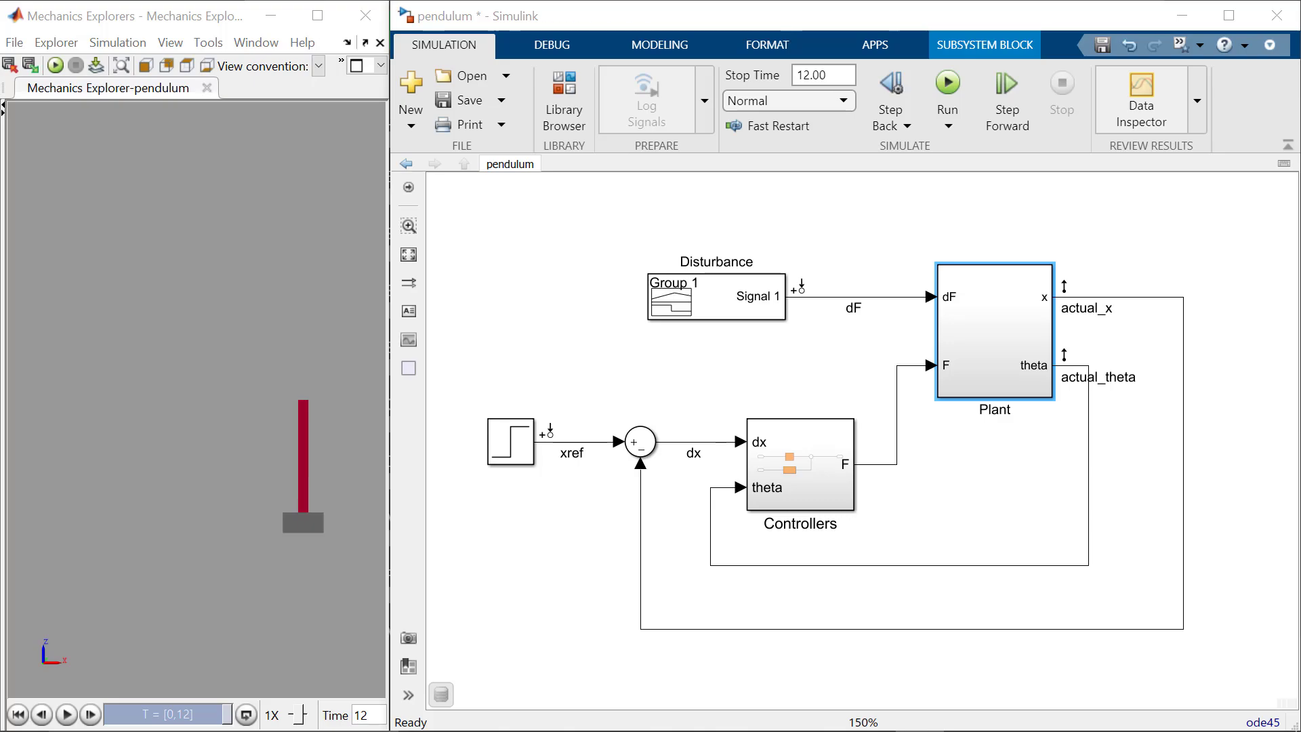
Add a Band-Limited White Noise block with noise power 0.000 and a Sum block beside actual_x.
double_click(1112, 252)
type("whi")
key("Return")
type("0.000")
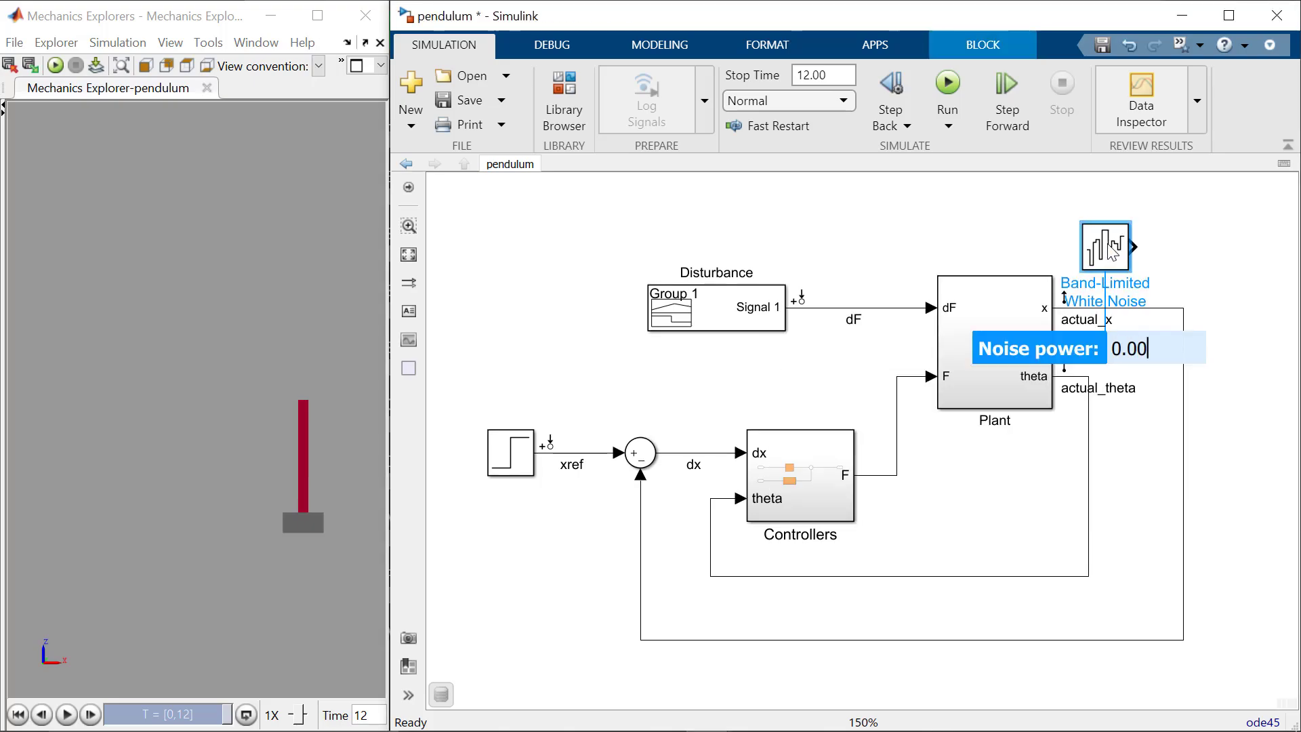
key("Return")
double_click(1201, 241)
type("sum")
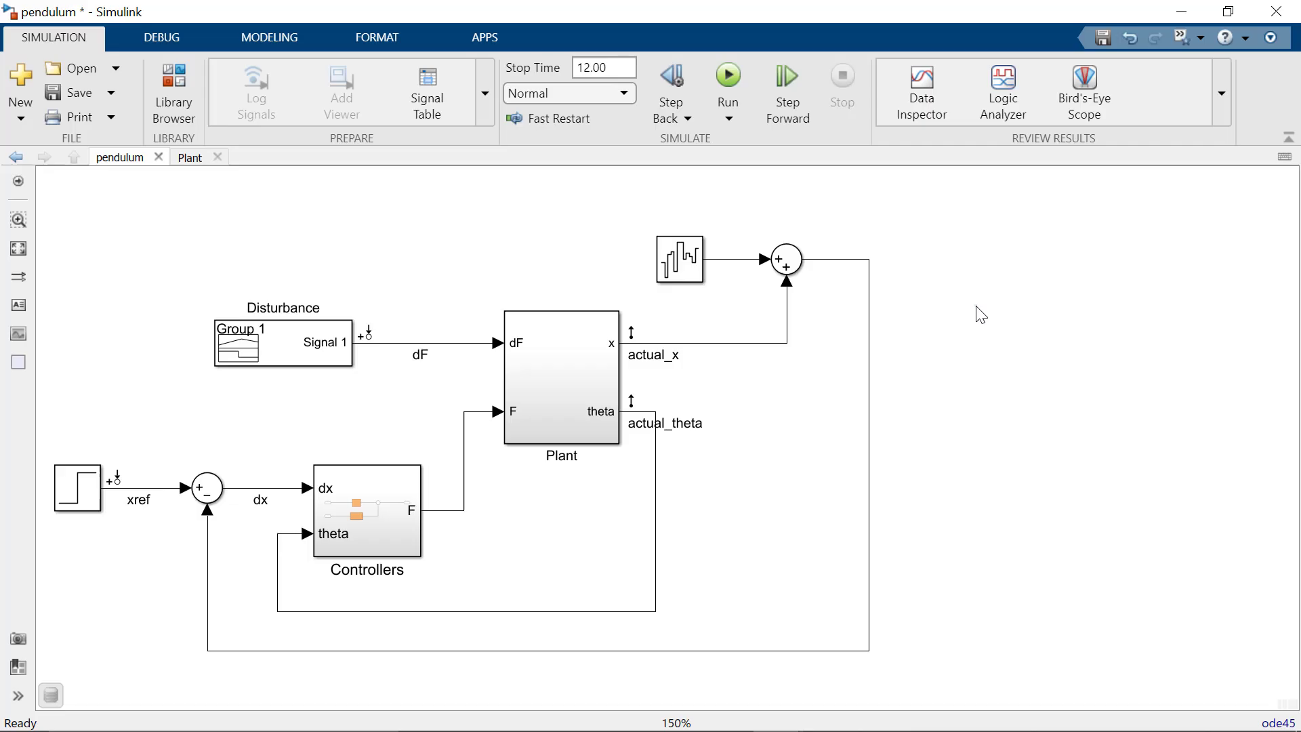
Insert a Kalman Filter block set to Continuous-Time using individual A, B, C, D matrices.
double_click(977, 308)
type("kal")
key("Return")
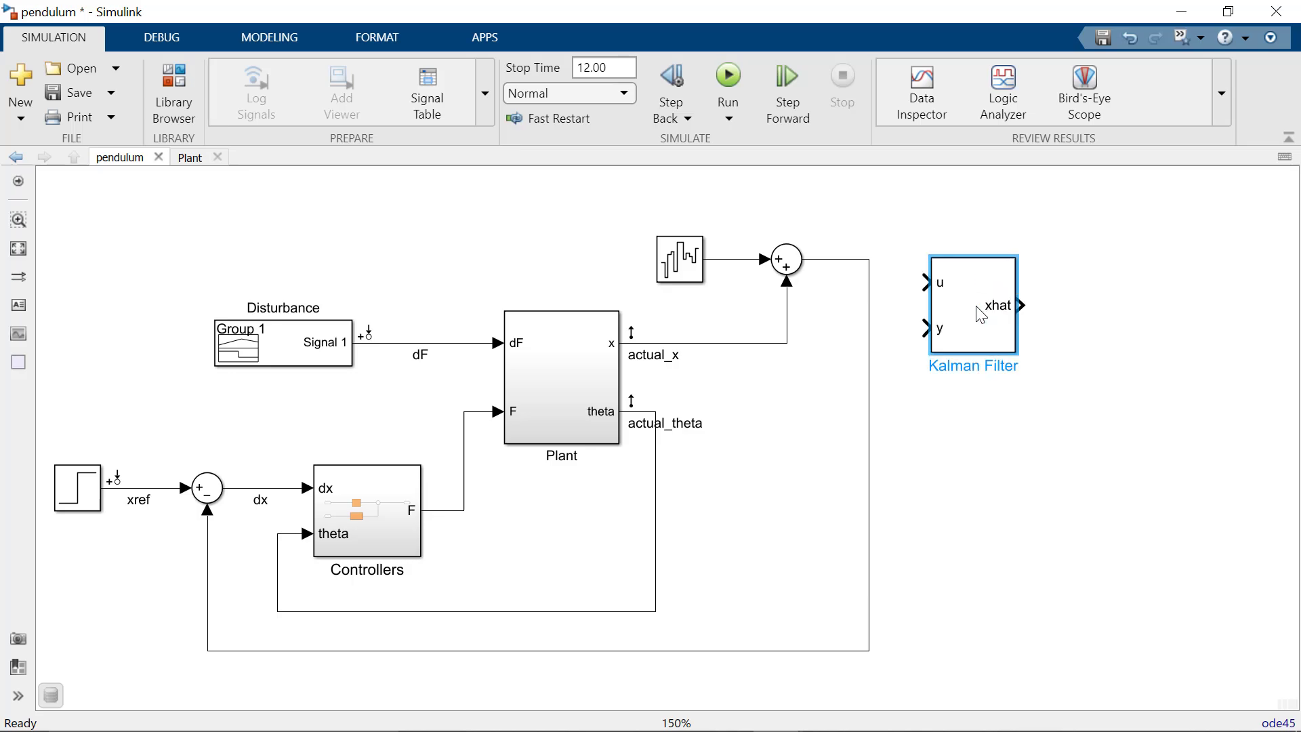
double_click(981, 315)
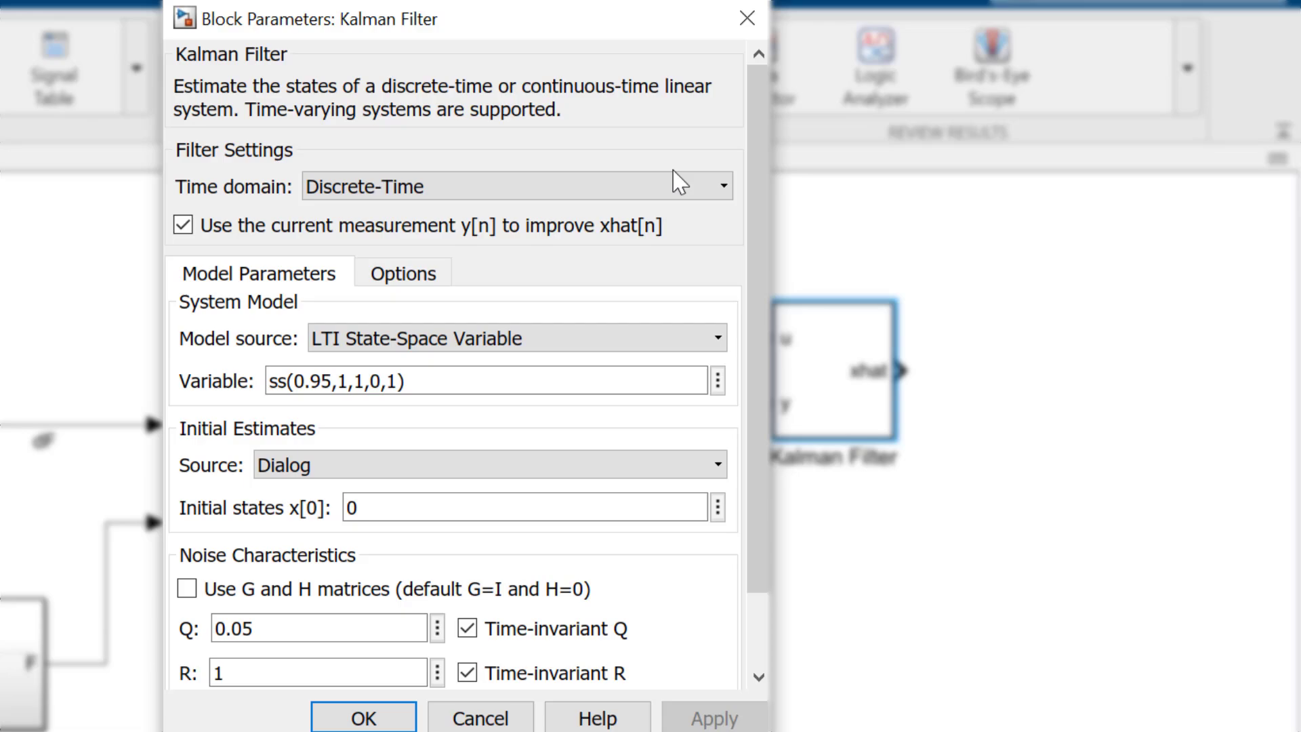
left_click(674, 195)
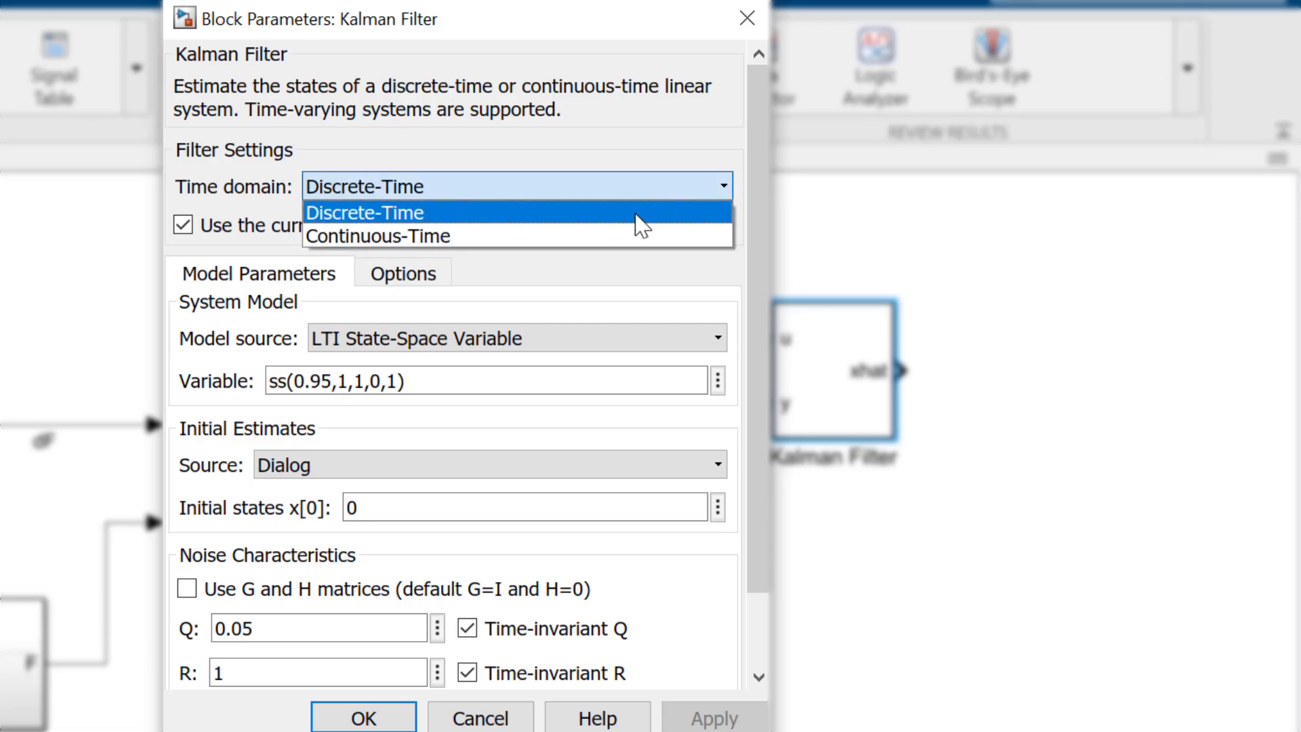
left_click(621, 235)
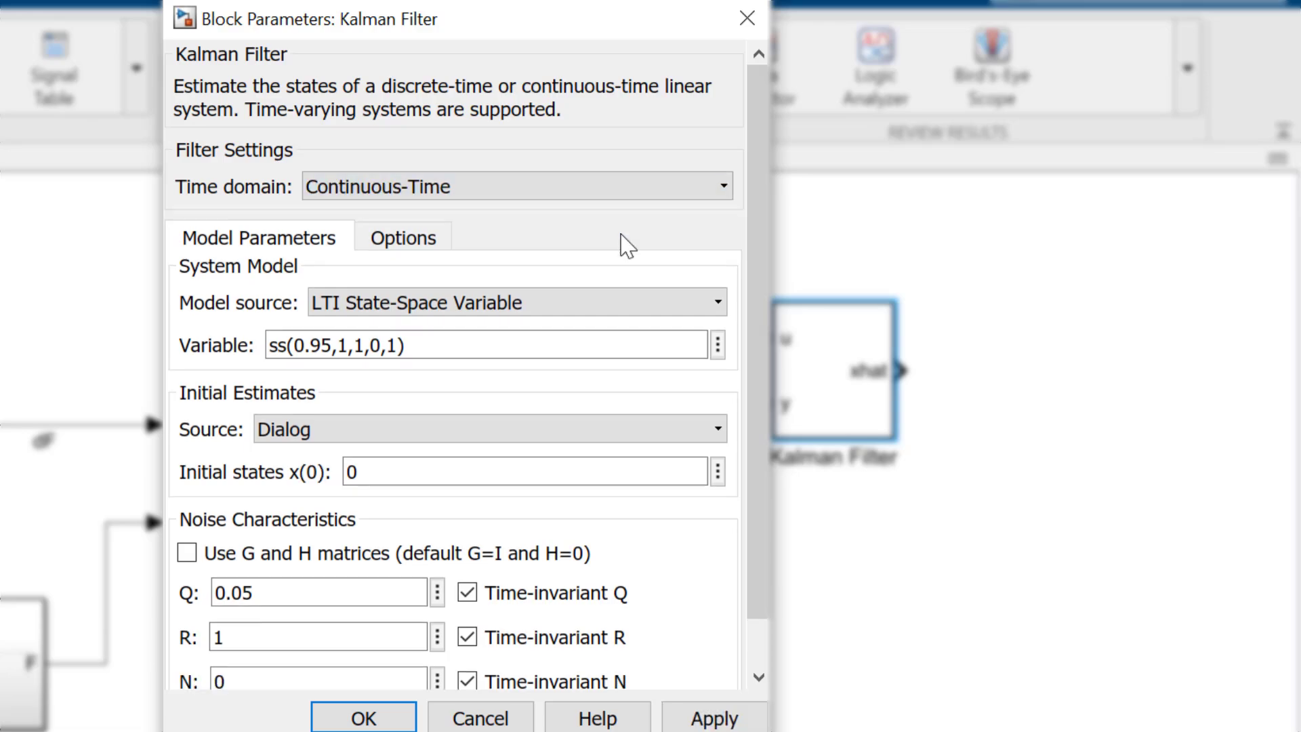
left_click(622, 305)
left_click(591, 354)
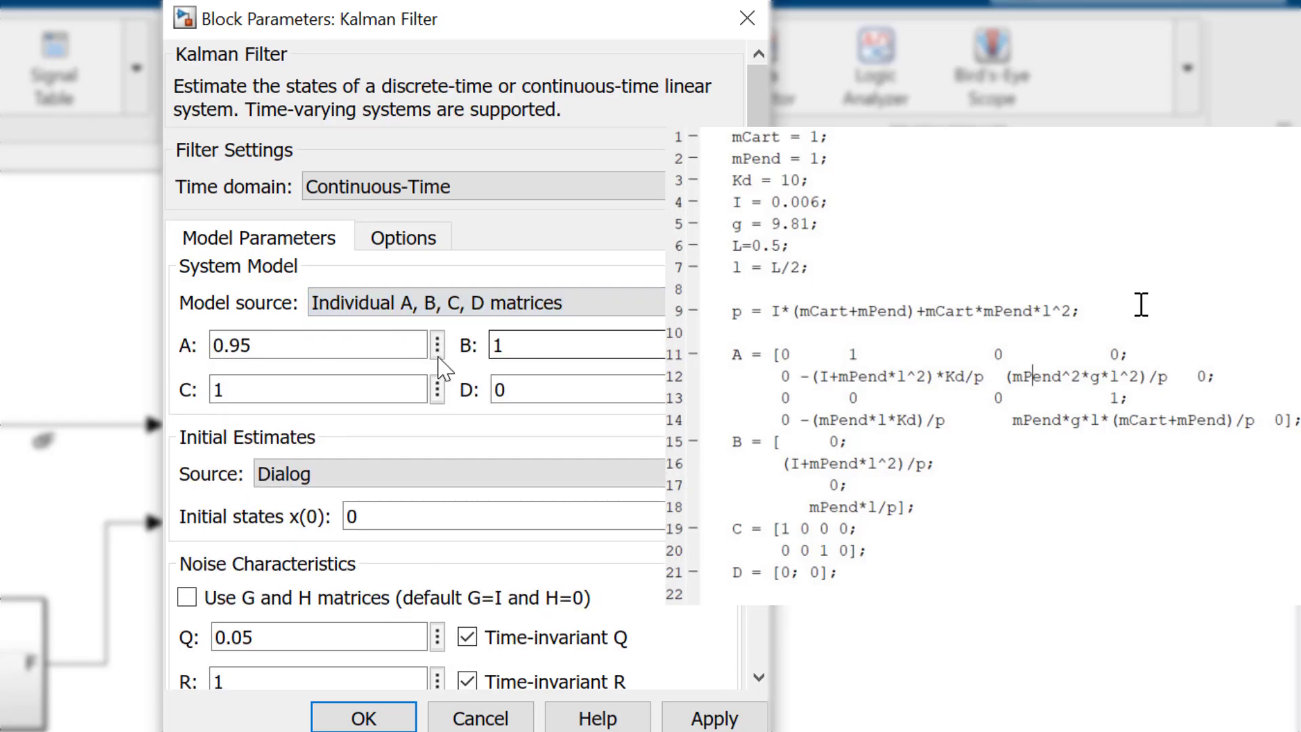
Enter A, B, C and D as the filter's system matrices.
double_click(373, 344)
type("A")
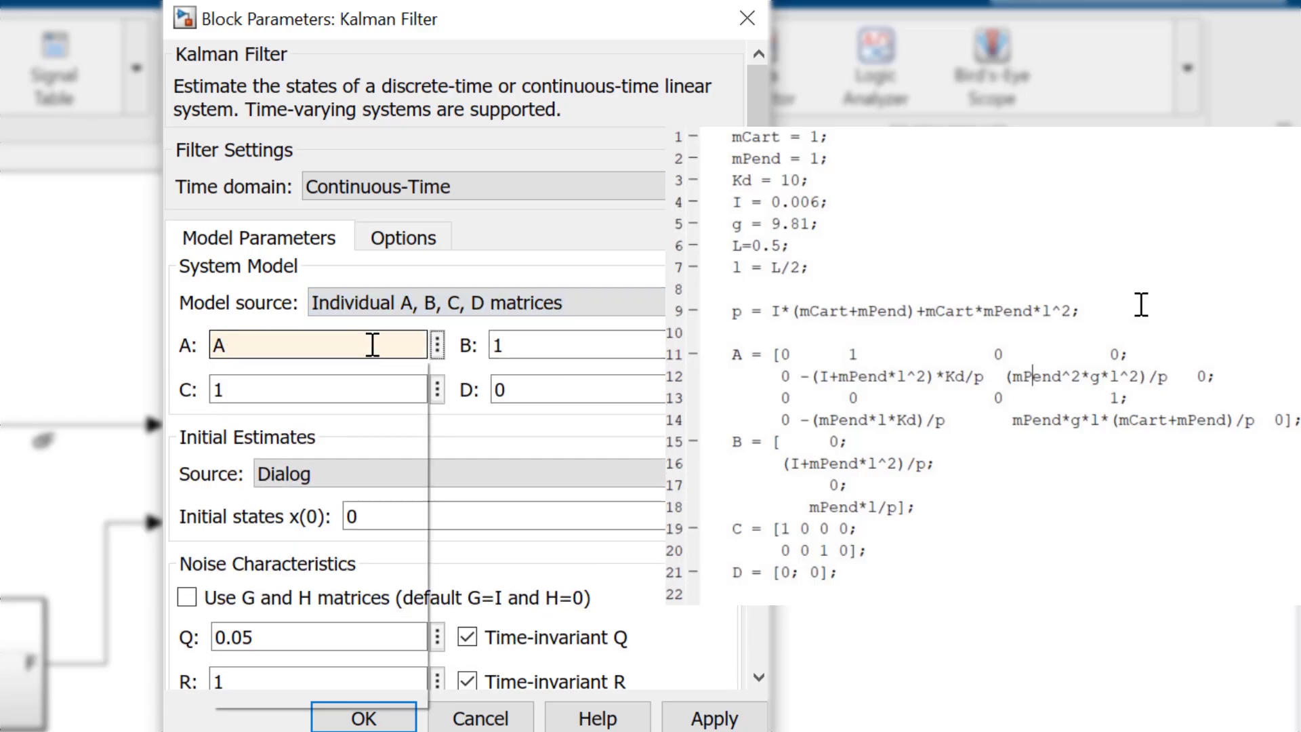
key("Tab")
type("B")
key("Tab")
type("C")
key("Tab")
type("D")
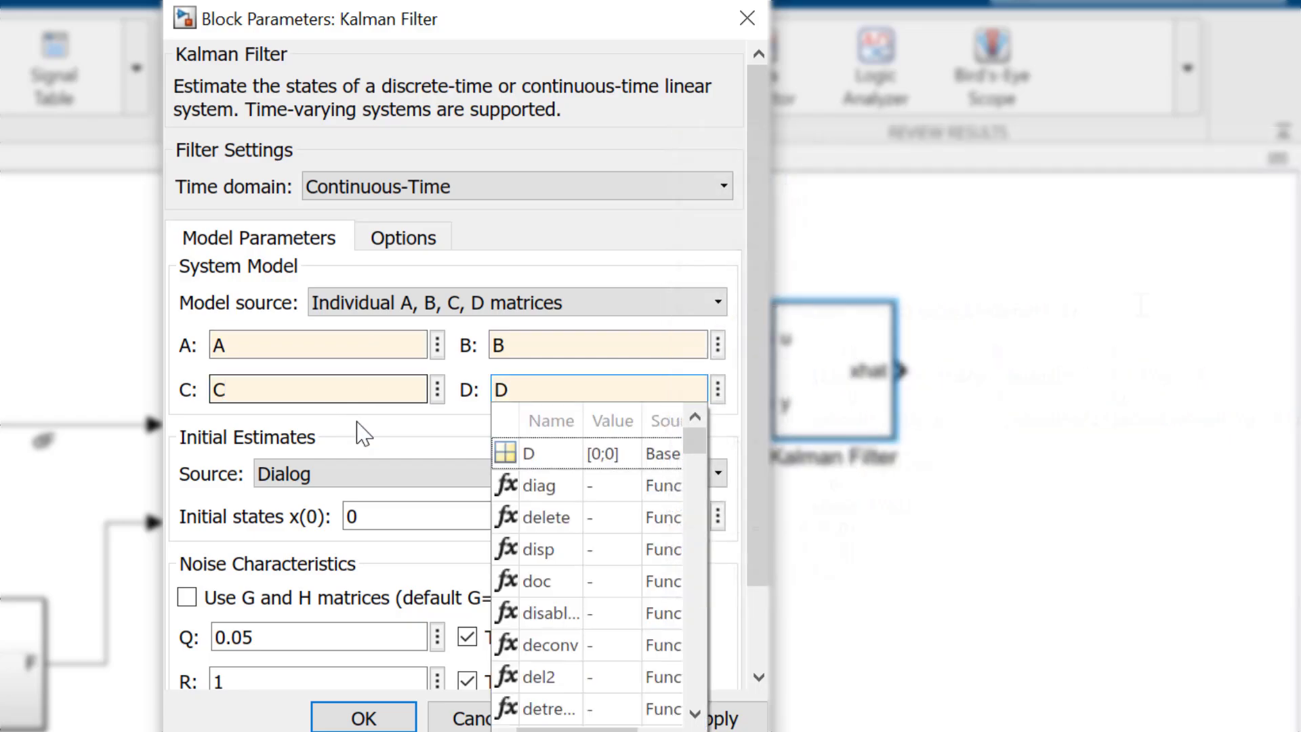
key("Tab")
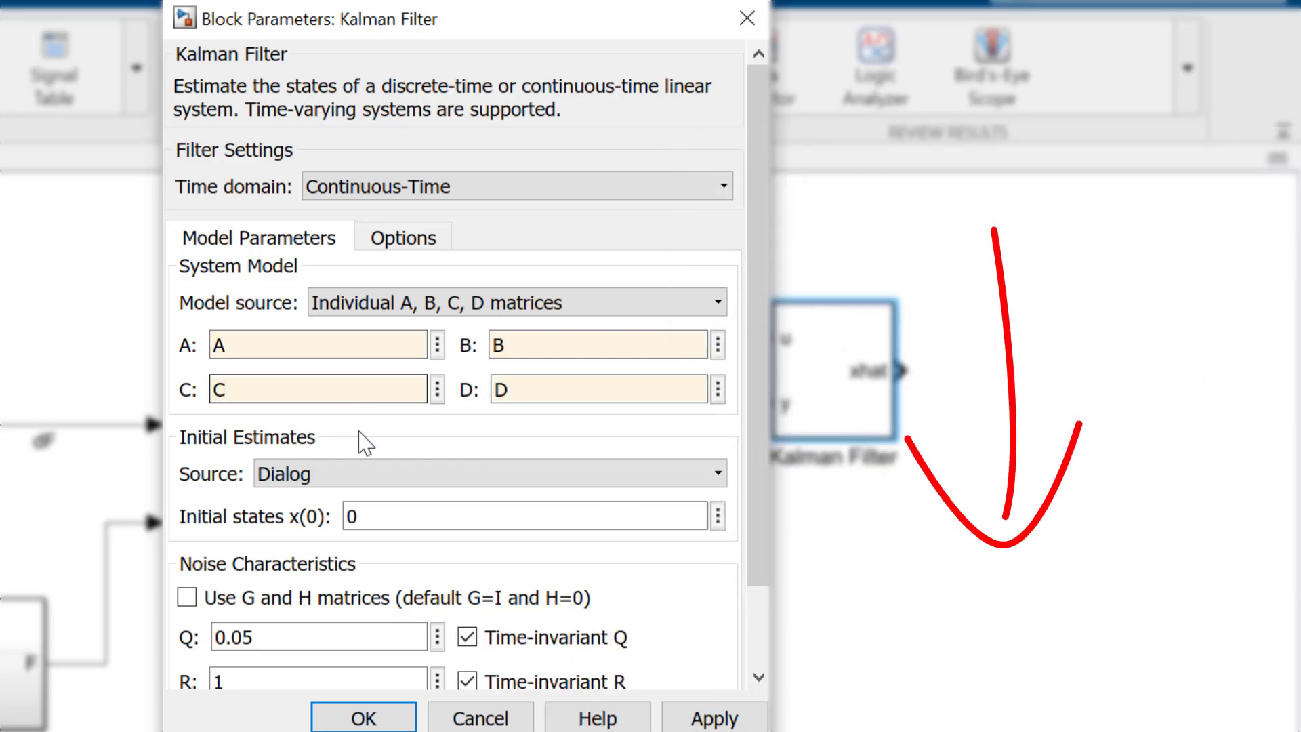
scroll(366, 443, "down", 2)
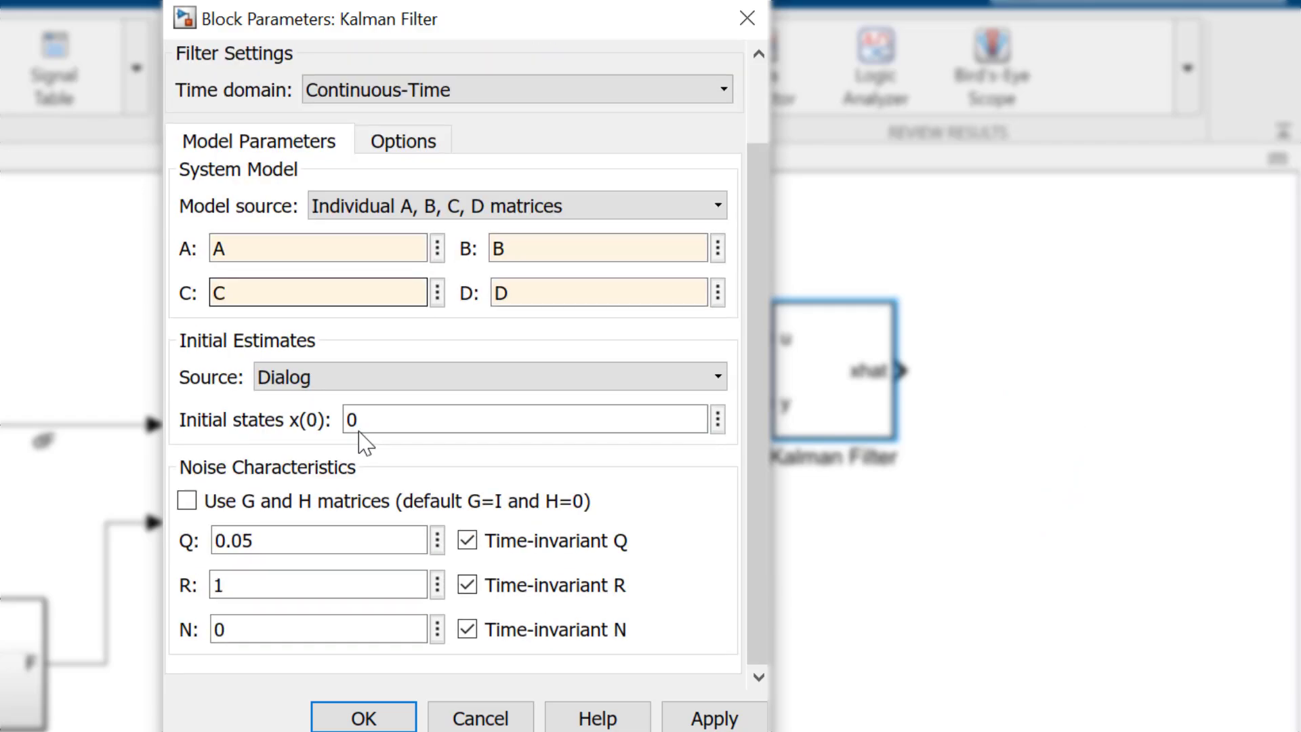
Set process noise Q to diag([0 0 0 0.0001]) and measurement noise R to 0.005.
left_click(366, 513)
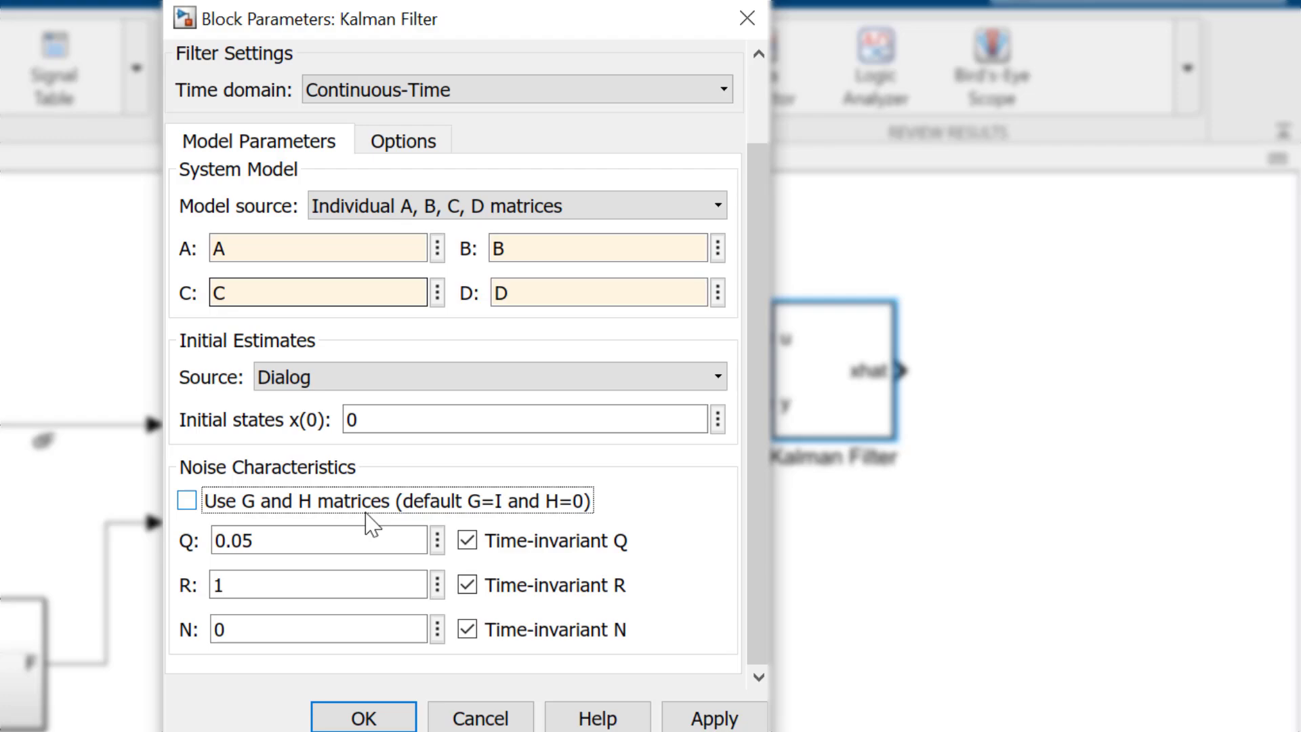
double_click(339, 540)
type("diag([0")
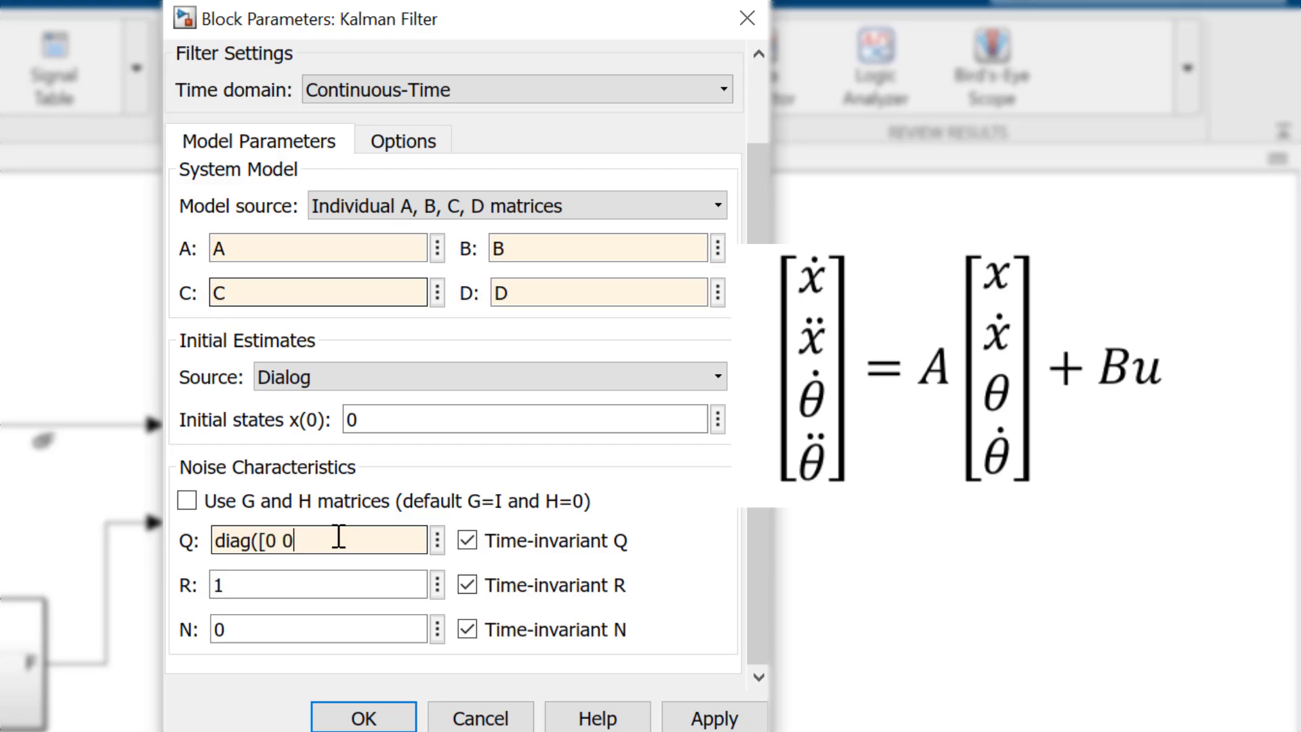
type(" 0 0 0.0001]")
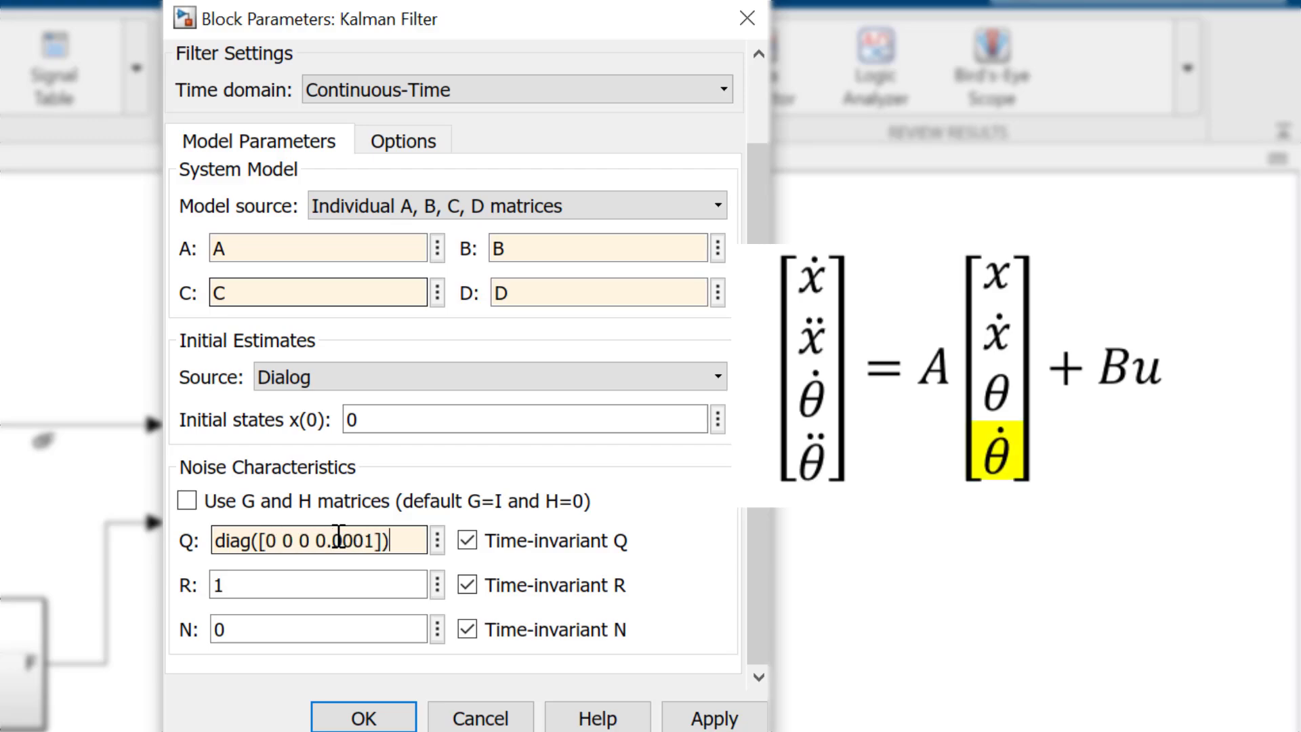
type(")")
key("Tab")
key("Tab")
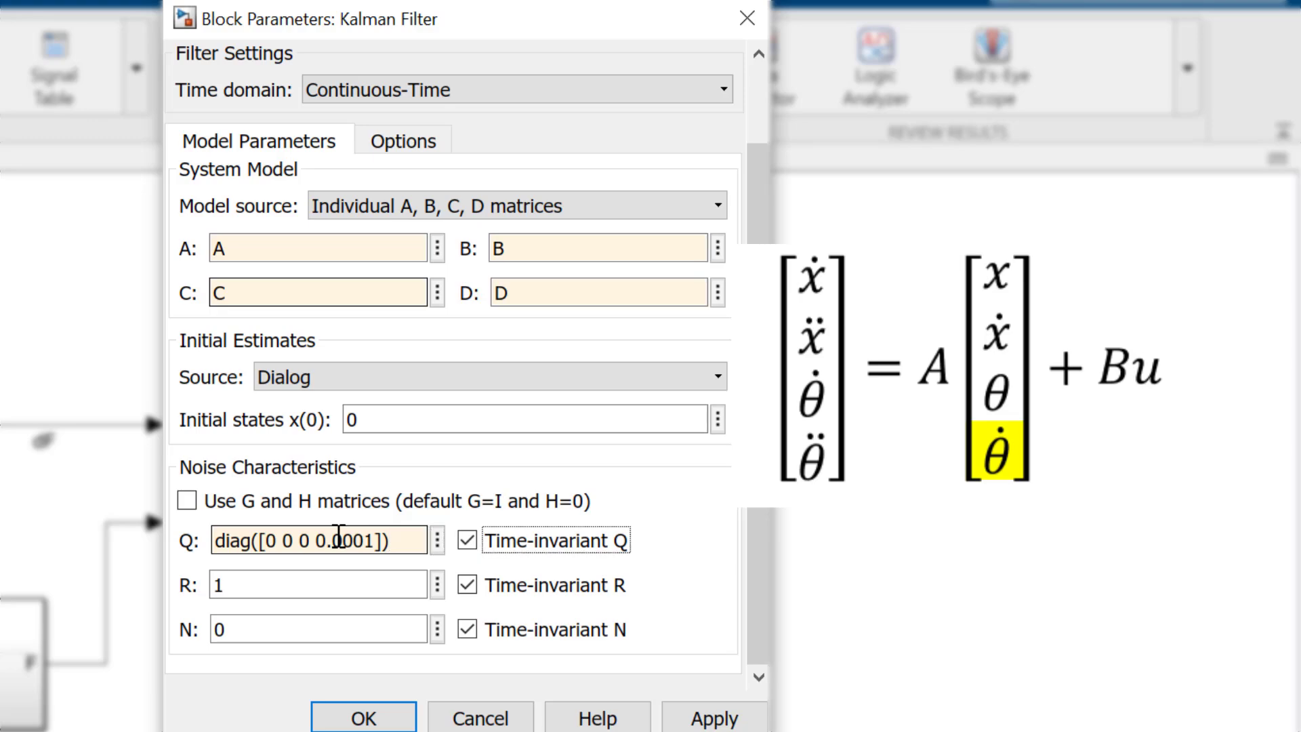
key("Tab")
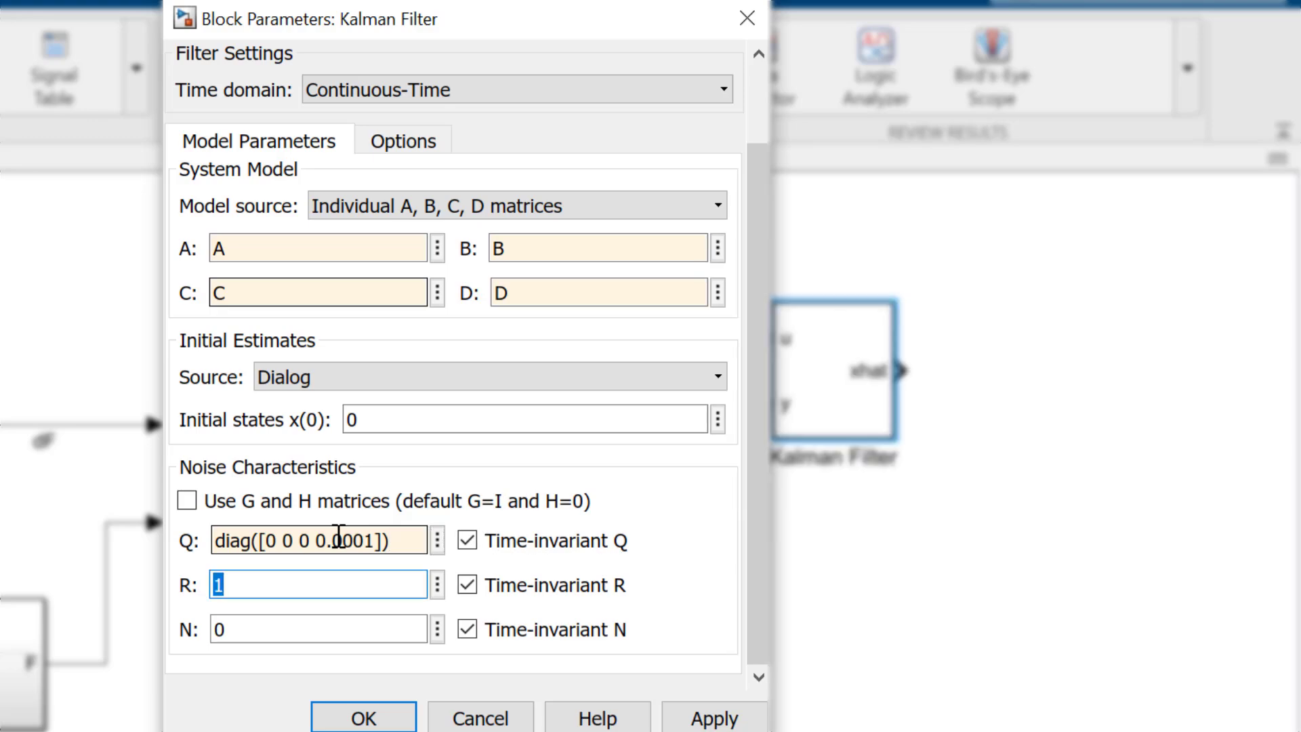
type("0.0")
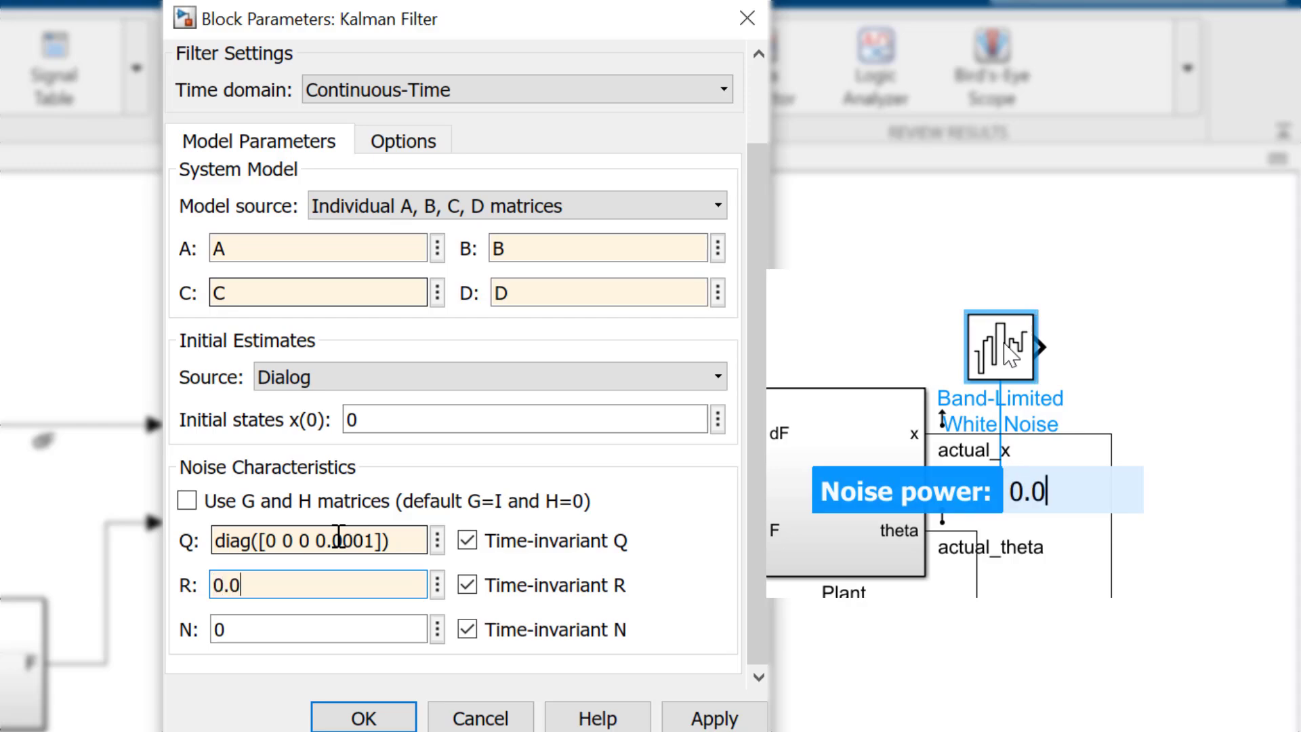
type("005")
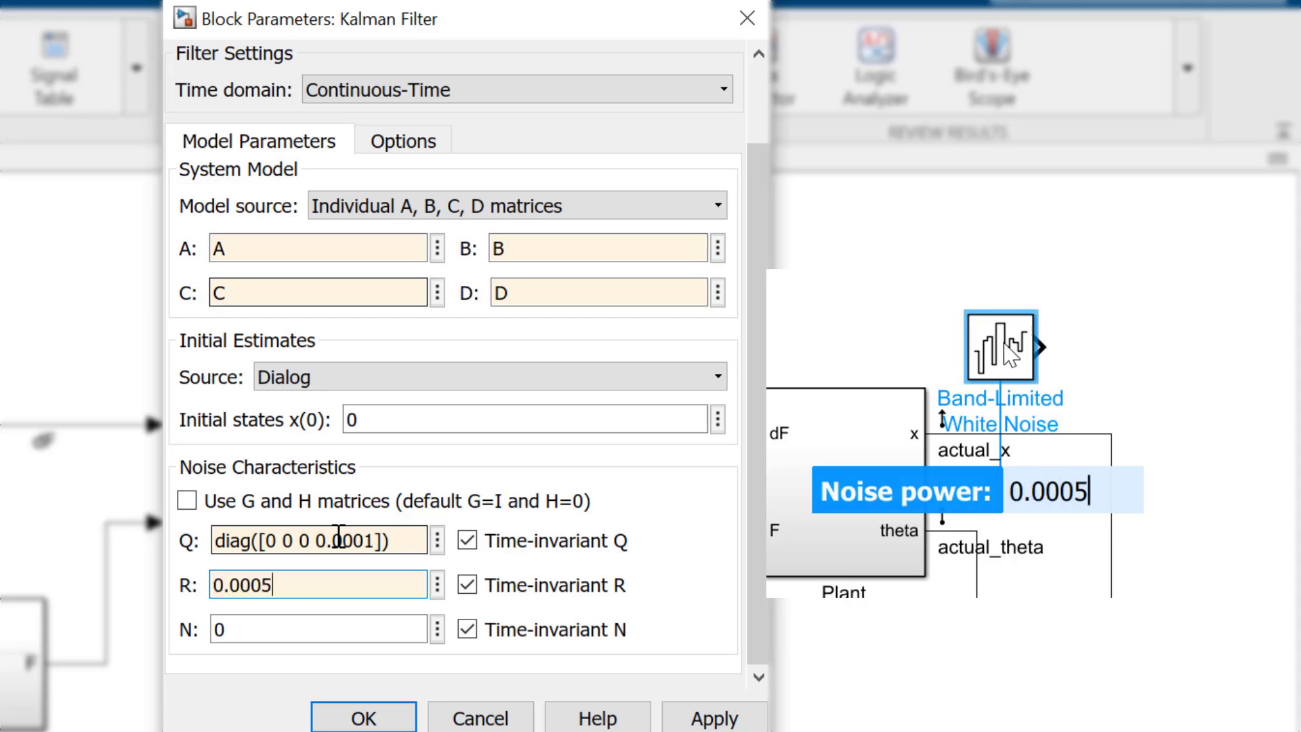
key("BackSpace")
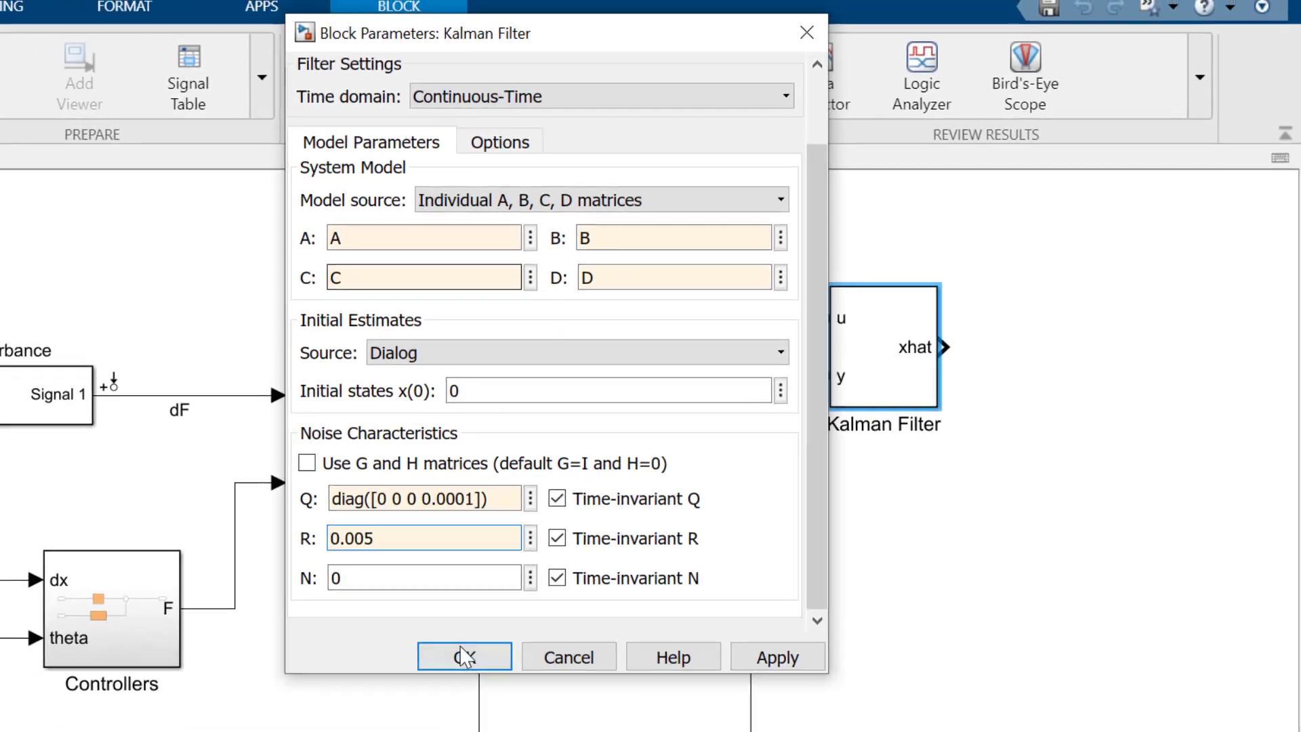
Apply the Kalman Filter settings, branch force F into its u input, and add a Mux.
left_click(363, 718)
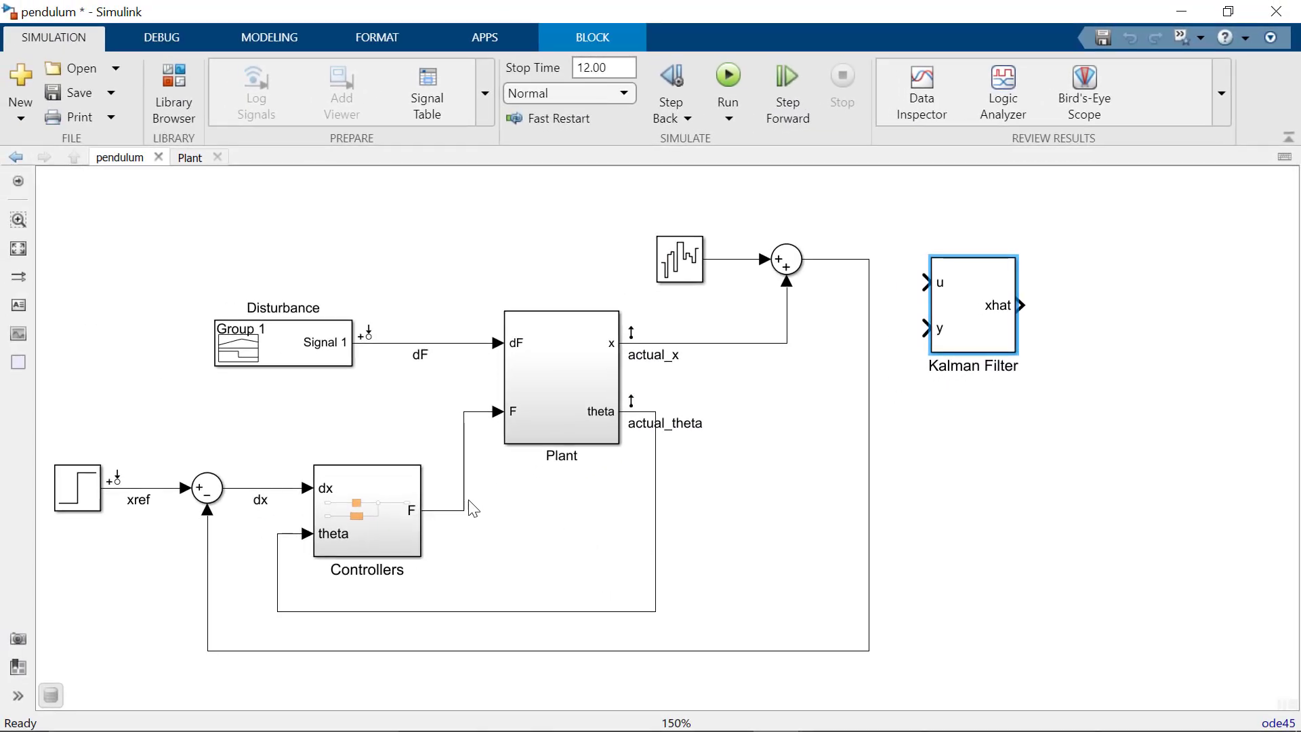
left_click_drag(467, 509, 1031, 419)
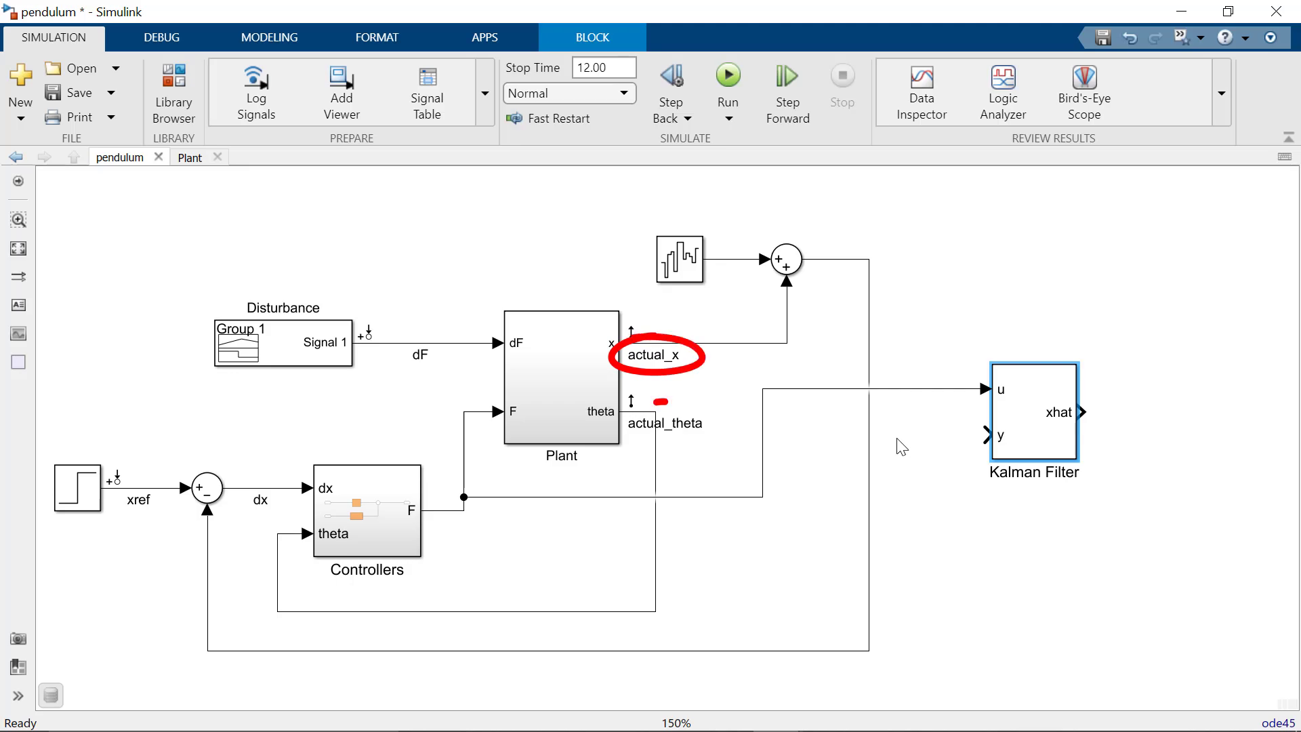
double_click(901, 444)
type("mux")
key("Return")
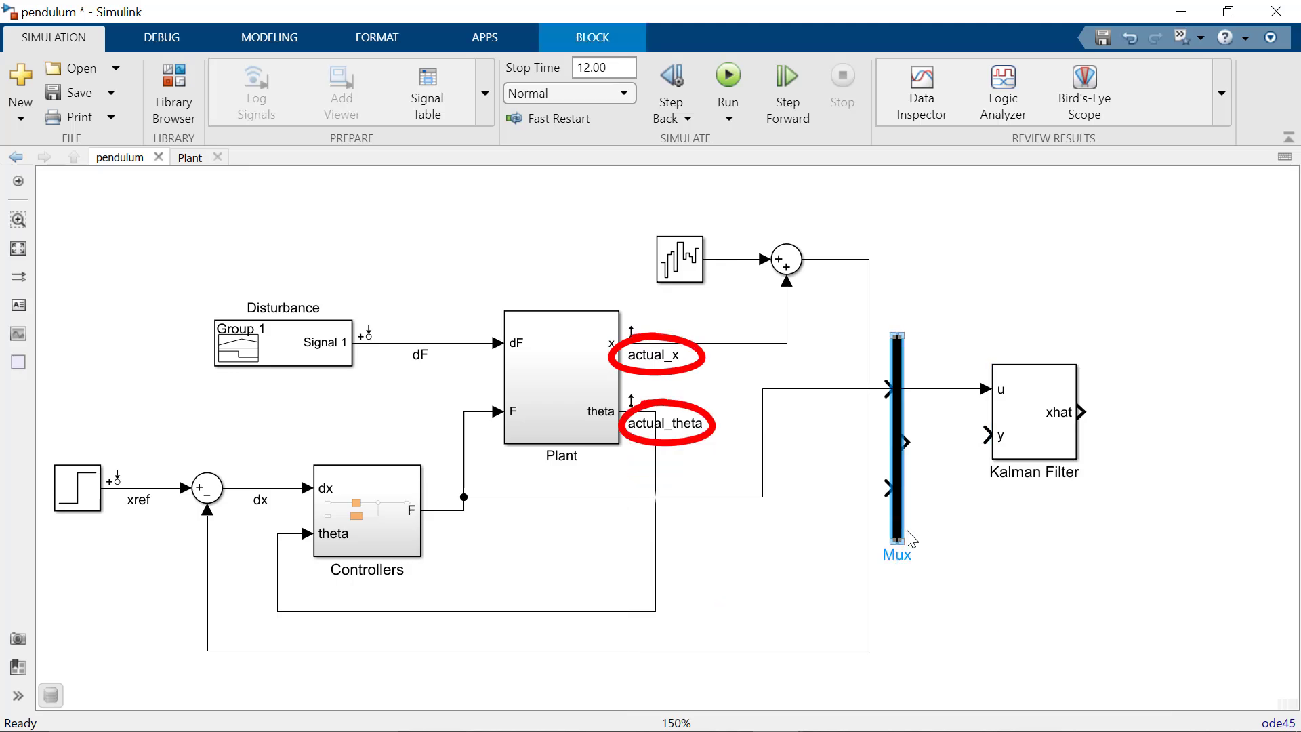
left_click_drag(912, 540, 913, 432)
Wire measured x and theta into the Mux, Mux output to y, and delete old feedback lines.
left_click_drag(922, 434, 982, 434)
left_click_drag(873, 308, 905, 412)
left_click_drag(594, 572, 723, 682)
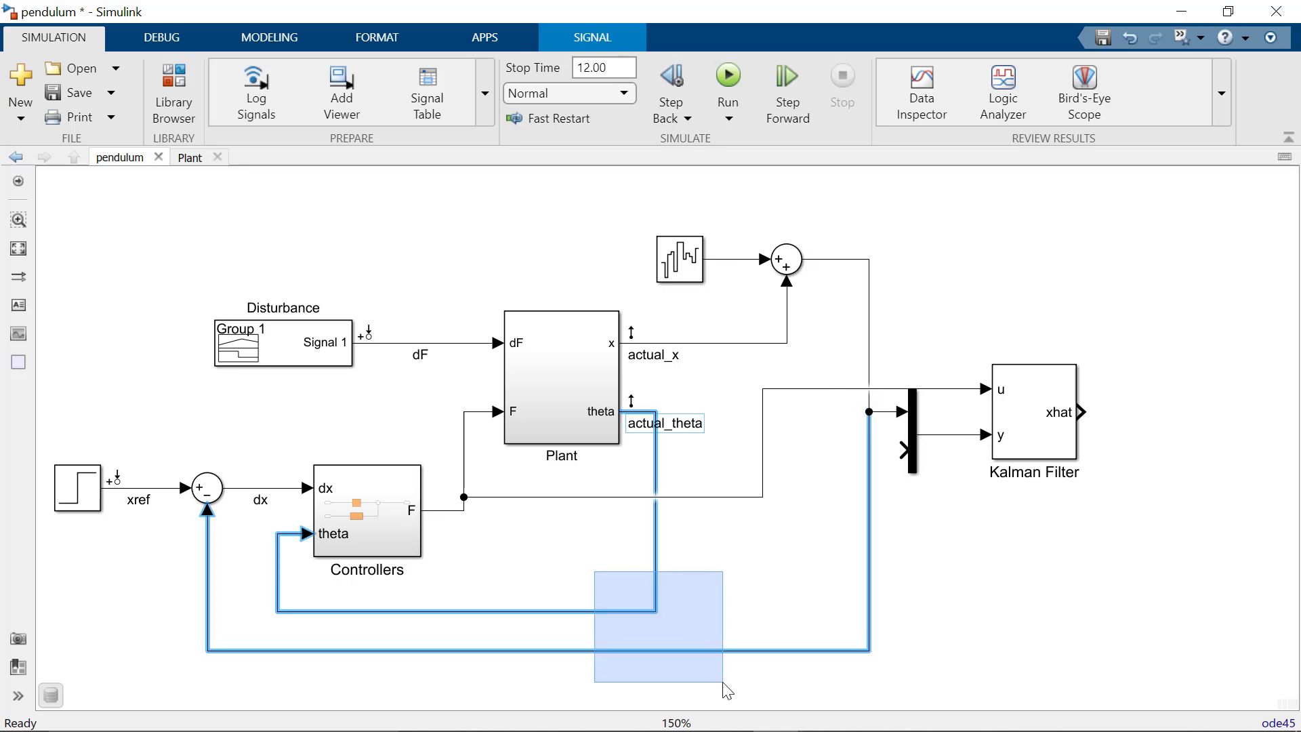
key("Delete")
left_click_drag(624, 412, 904, 450)
Move the Kalman Filter up and right, and raise the Sum and noise blocks into line.
left_click(1041, 424)
left_click_drag(1041, 424, 1060, 330)
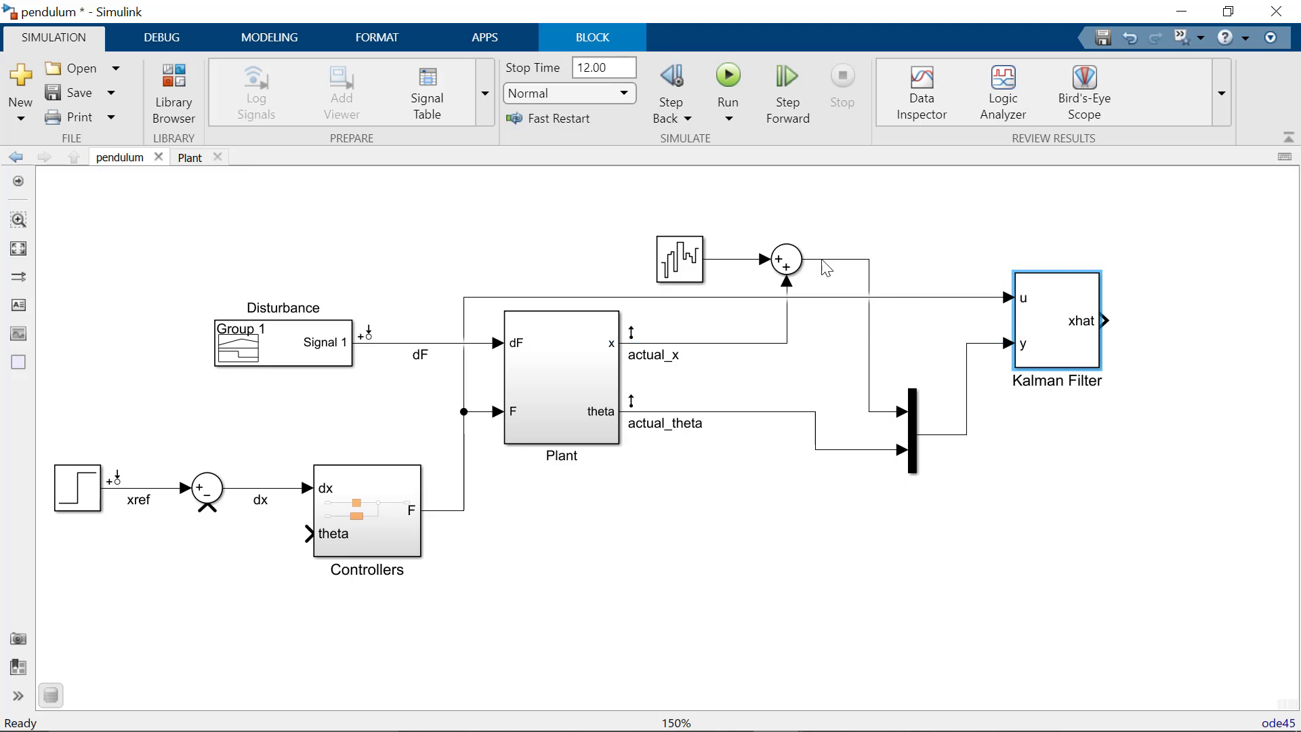
left_click_drag(797, 266, 796, 243)
left_click_drag(685, 266, 685, 243)
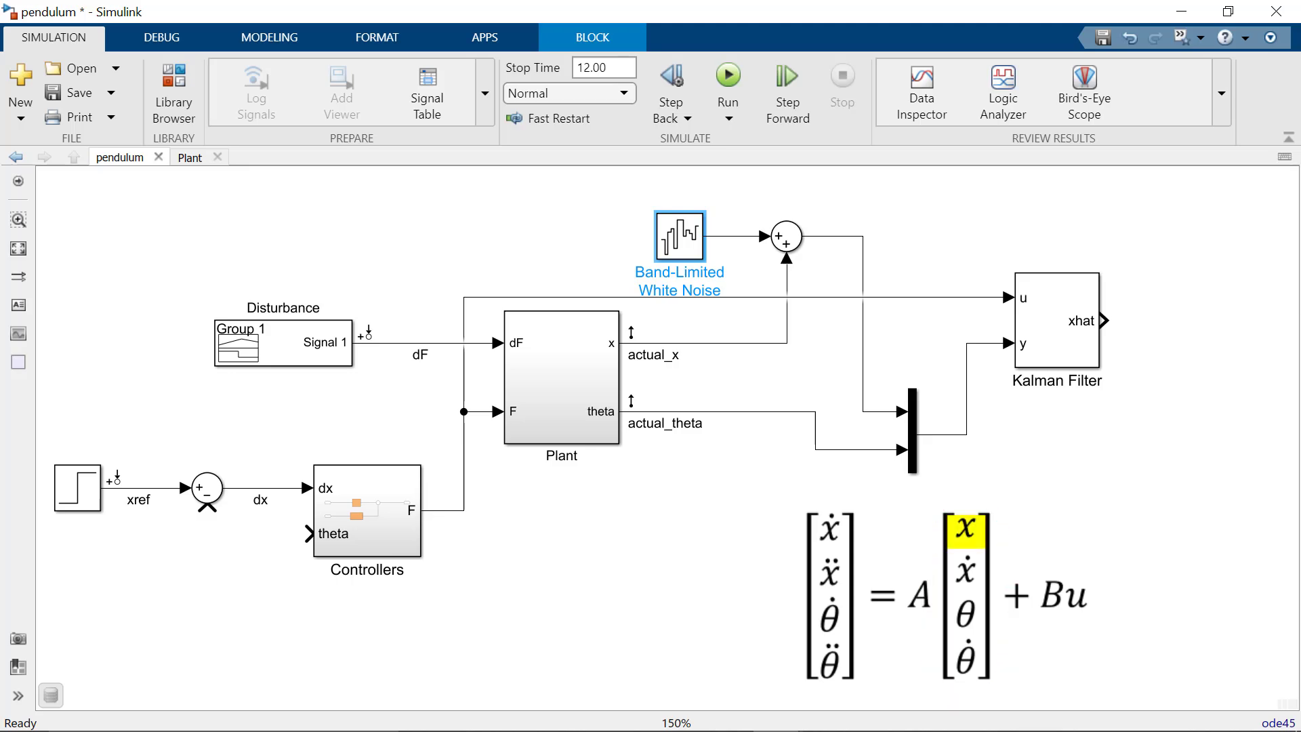
Attach a Selector with input port size 4 to the Kalman Filter's xhat output.
double_click(1196, 327)
type("sele")
key("Return")
left_click_drag(1198, 332, 1179, 332)
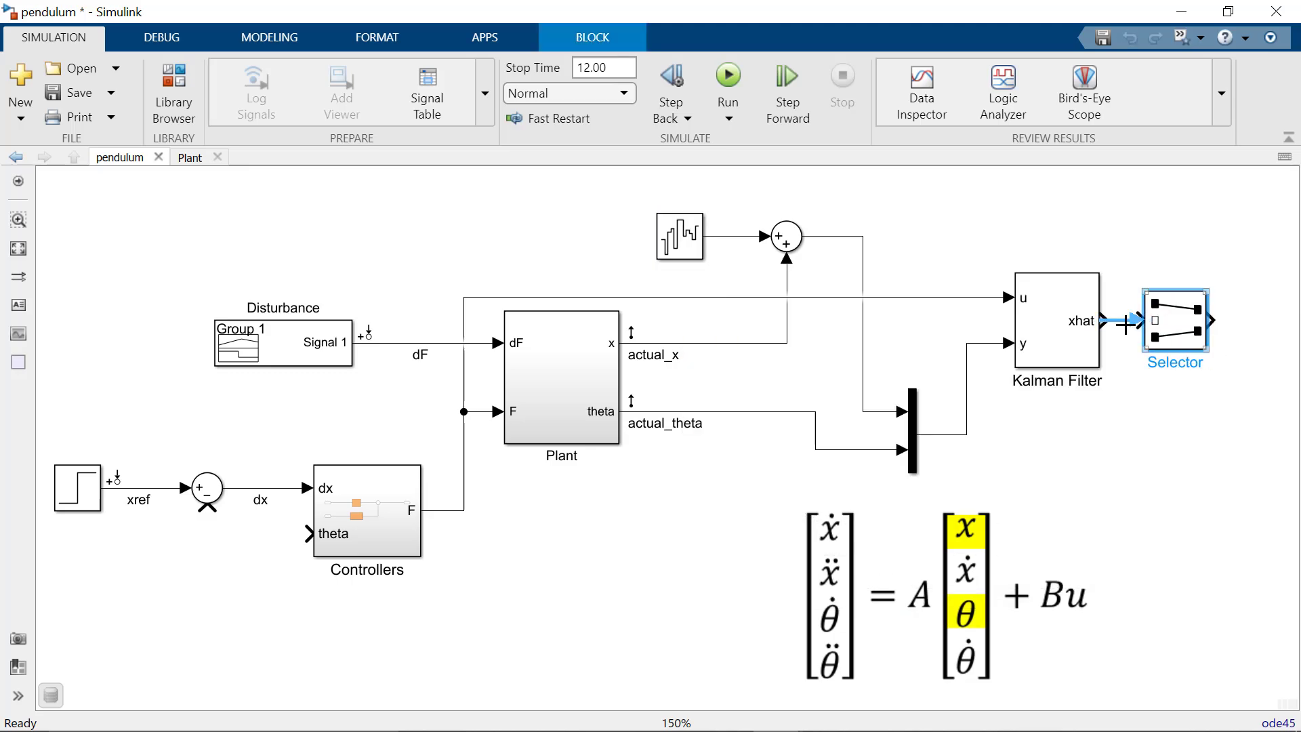
double_click(1179, 332)
double_click(996, 471)
type("4")
key("Return")
Add a left-facing Demux after the Selector, feeding the x Sum and Controllers theta input.
double_click(1003, 535)
type("demu")
key("Return")
key("Return")
key("ctrl+r")
key("ctrl+r")
left_click_drag(974, 546, 836, 542)
mouse_move(1211, 320)
left_mouse_down()
mouse_move(862, 548)
mouse_move(847, 541)
left_mouse_up()
left_click_drag(706, 557, 208, 513)
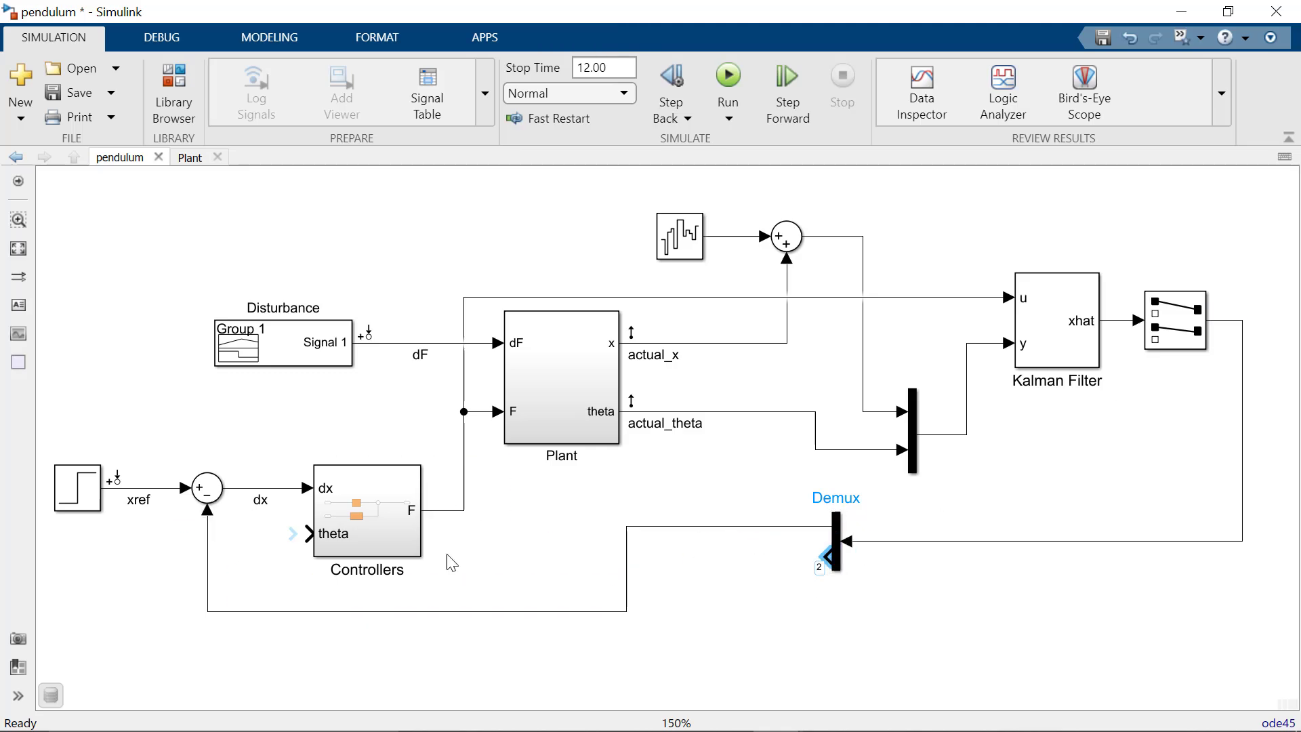
left_click_drag(292, 542, 308, 534)
key("space")
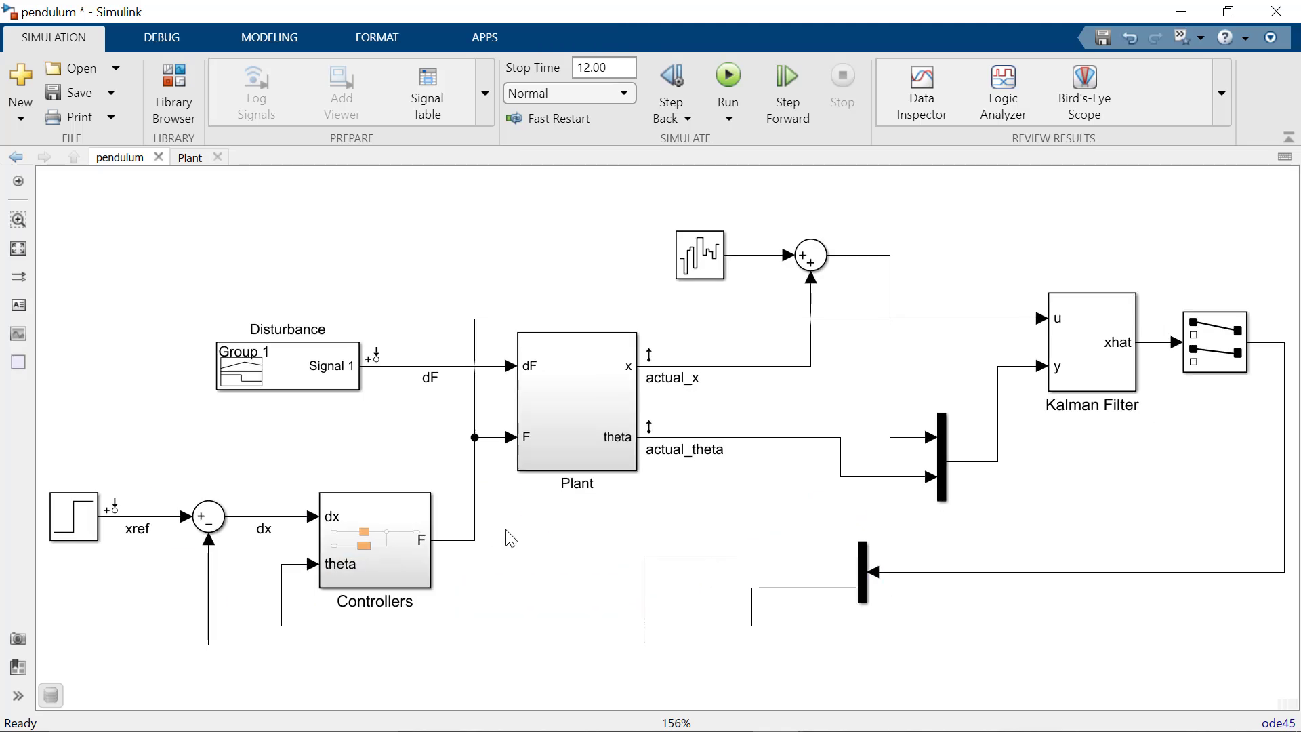
Enable logging on actual_x and rerun the pendulum simulation.
left_click(729, 77)
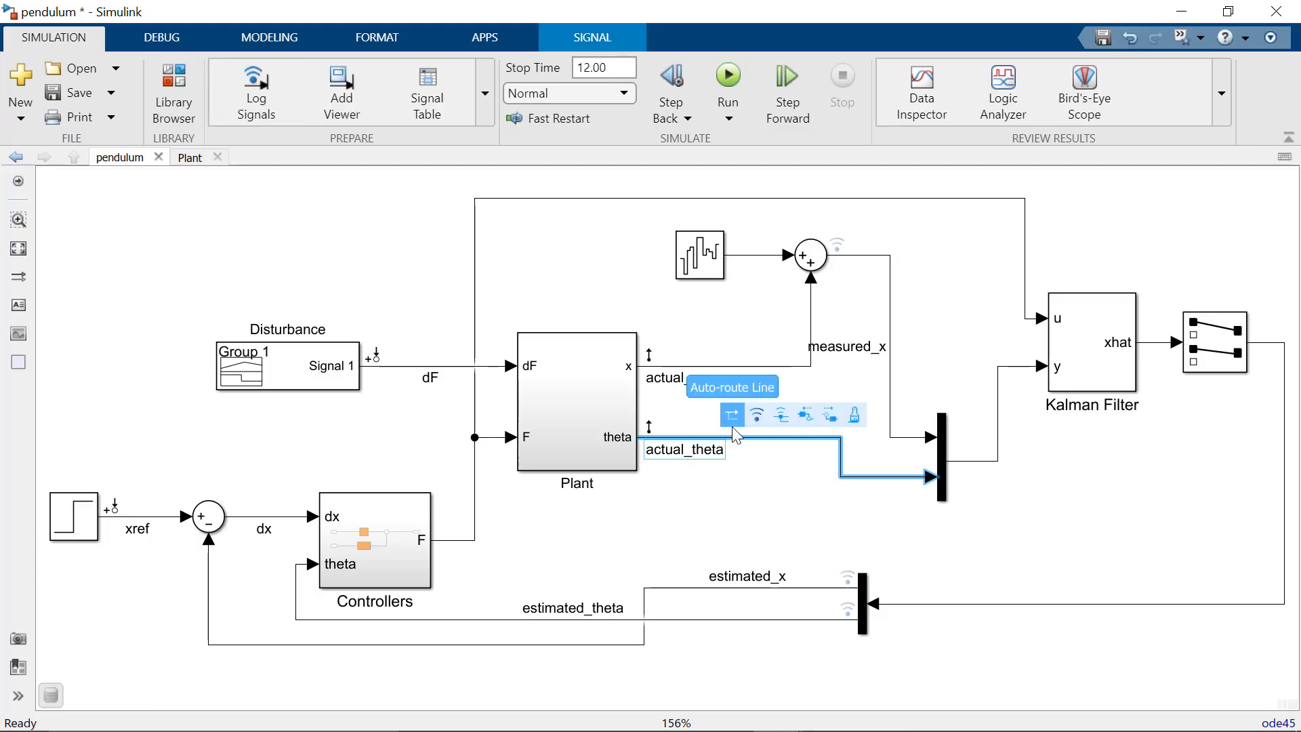
left_click(732, 367)
left_click(756, 349)
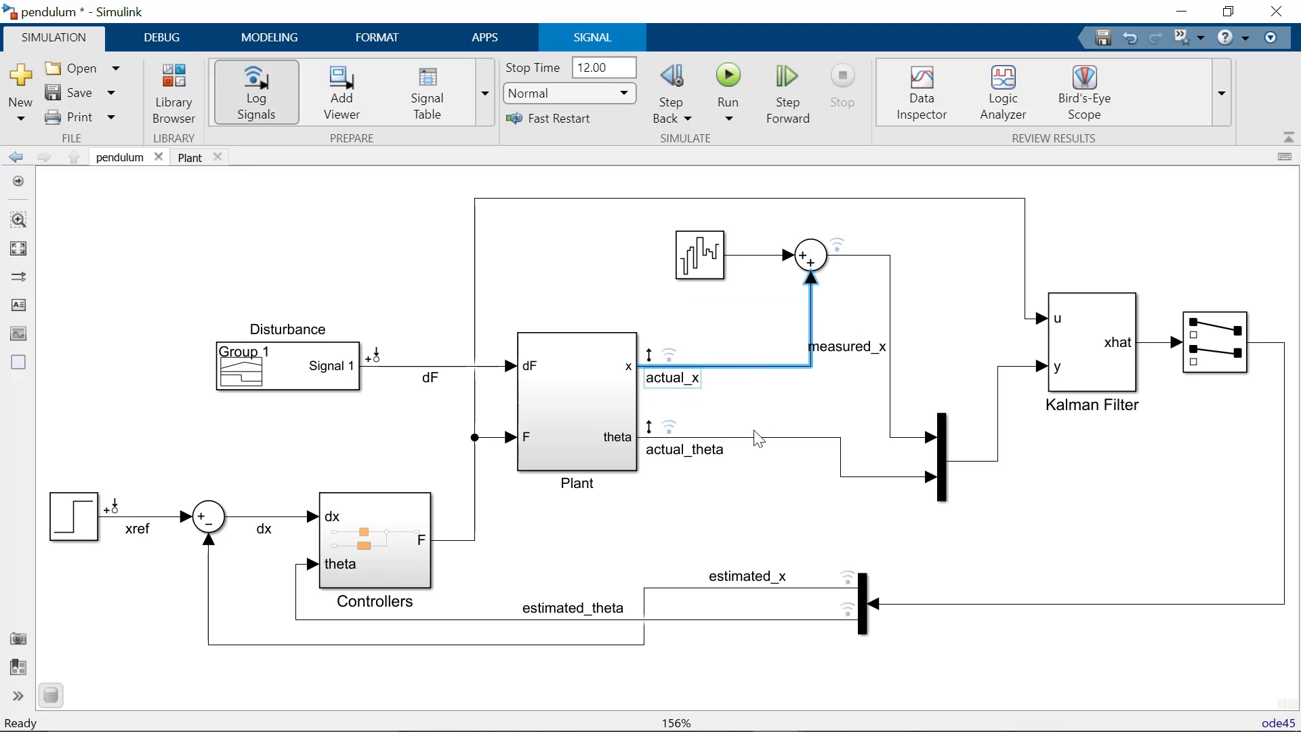
left_click(759, 444)
left_click(728, 80)
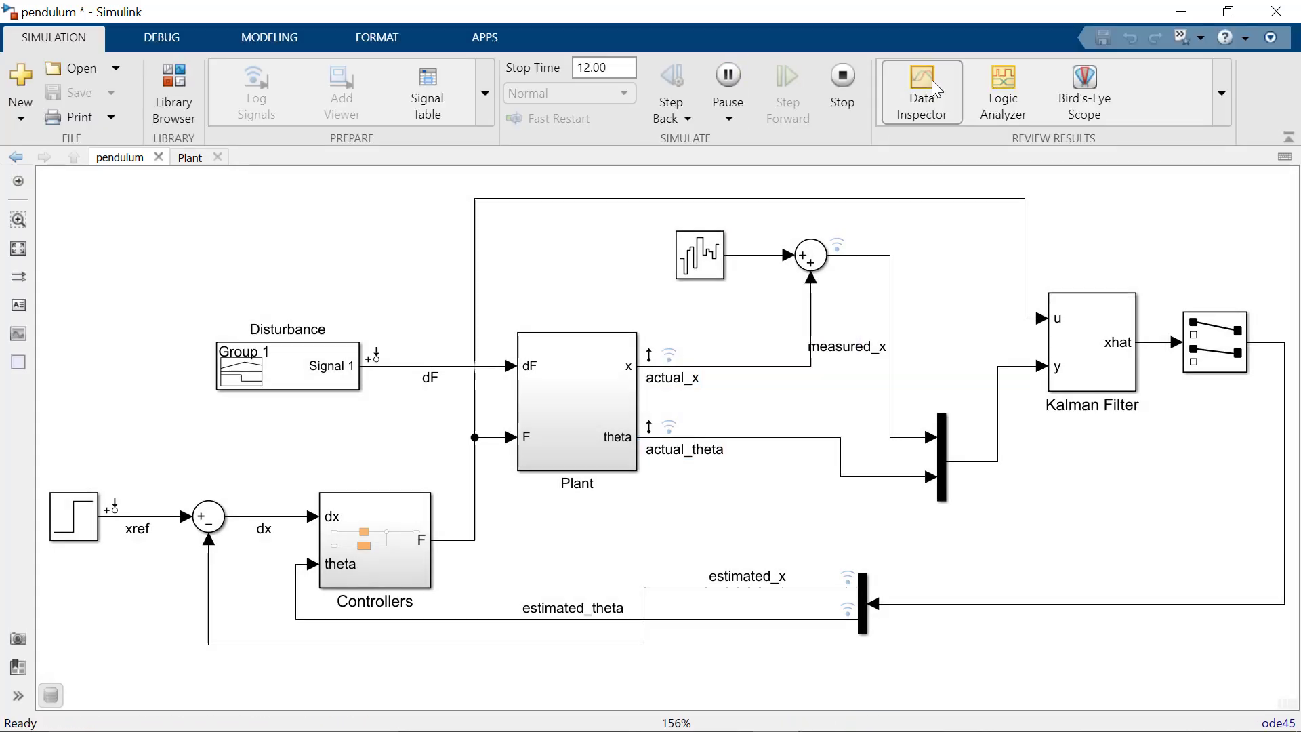
Open Data Inspector and plot estimated_x, actual_x and measured_x in the top chart.
left_click(932, 80)
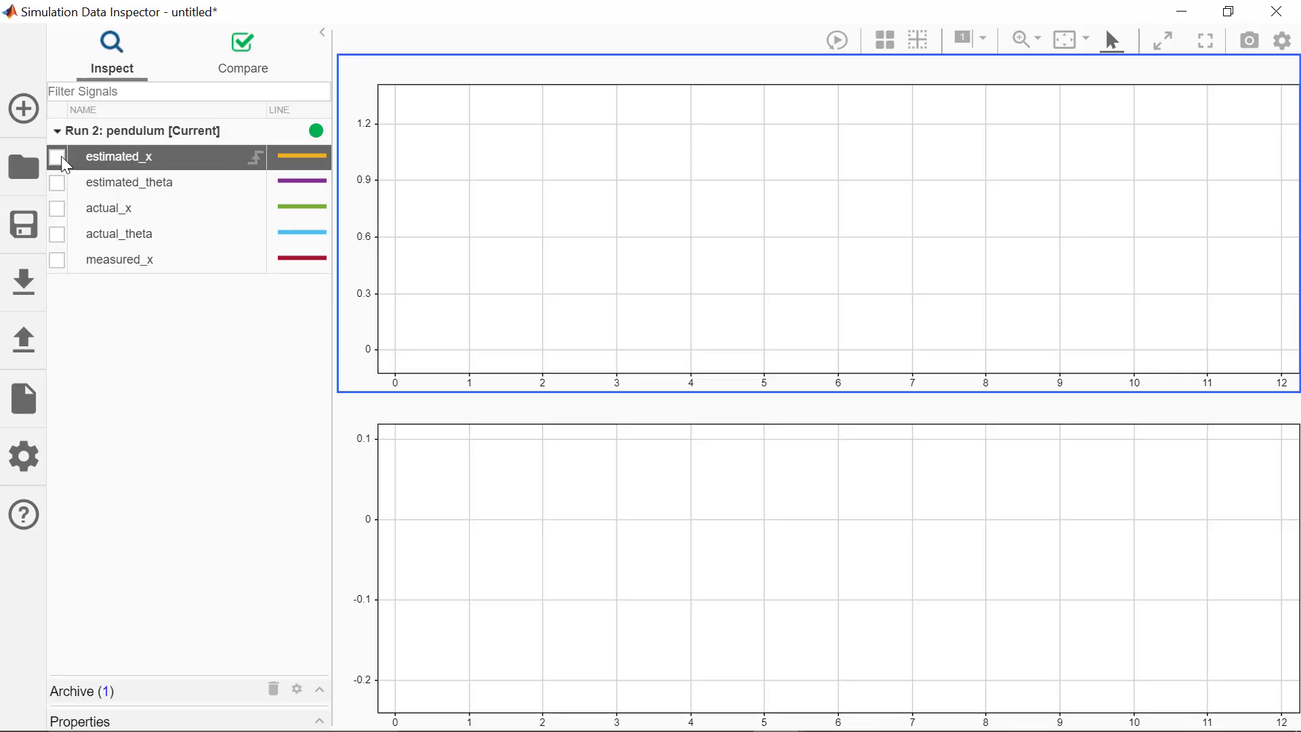
left_click(57, 157)
left_click(58, 209)
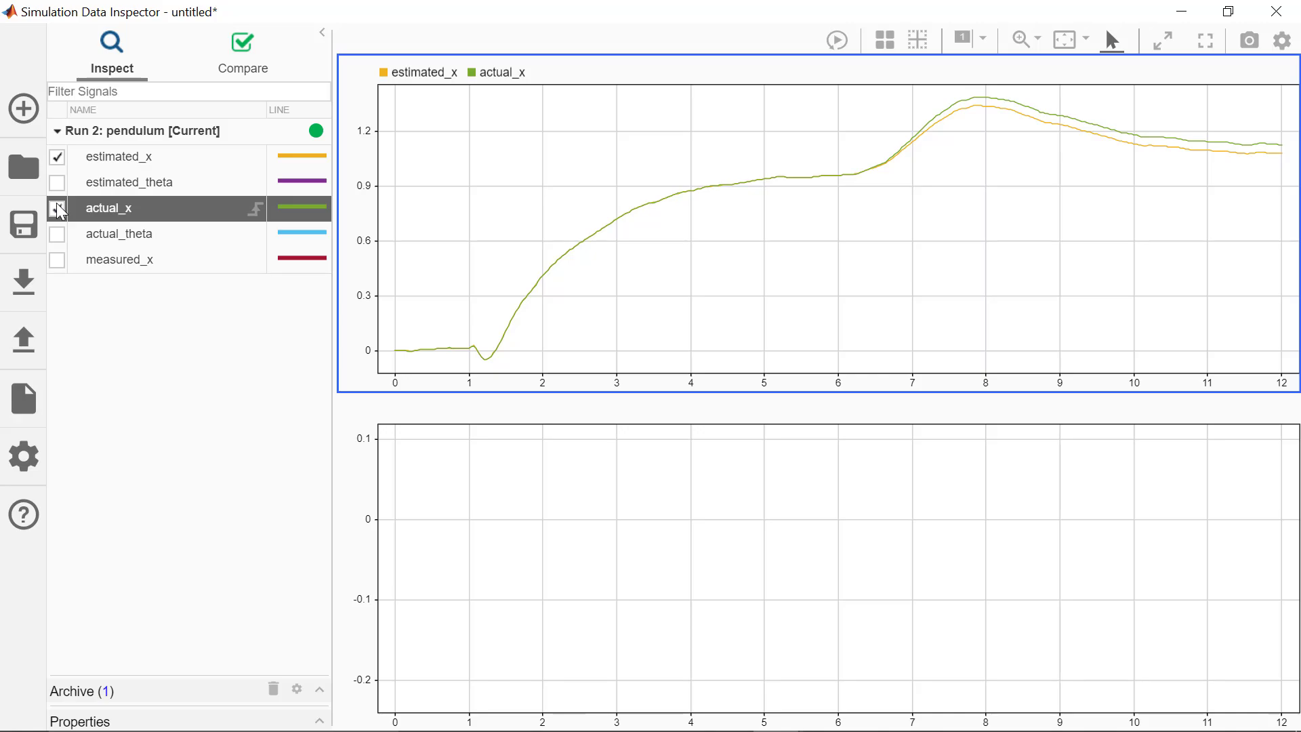
left_click(57, 261)
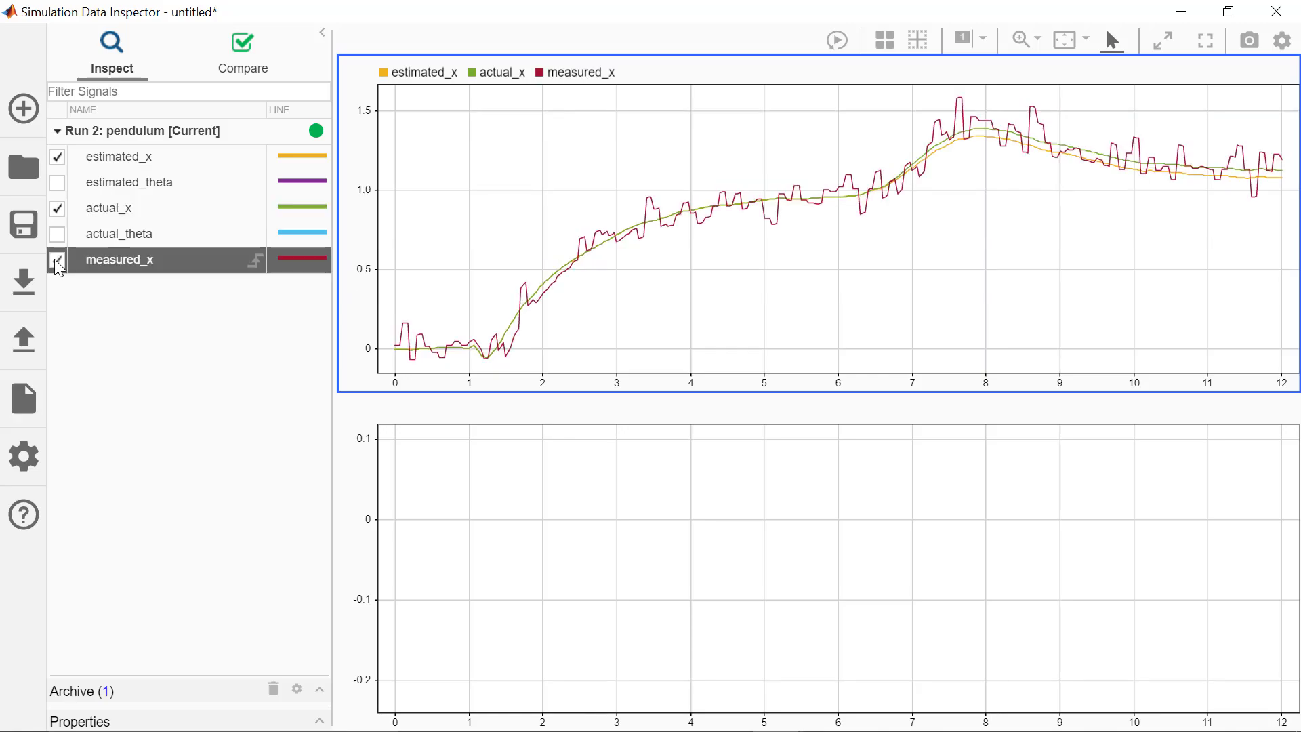
Plot estimated_theta and actual_theta in the bottom chart.
left_click(353, 483)
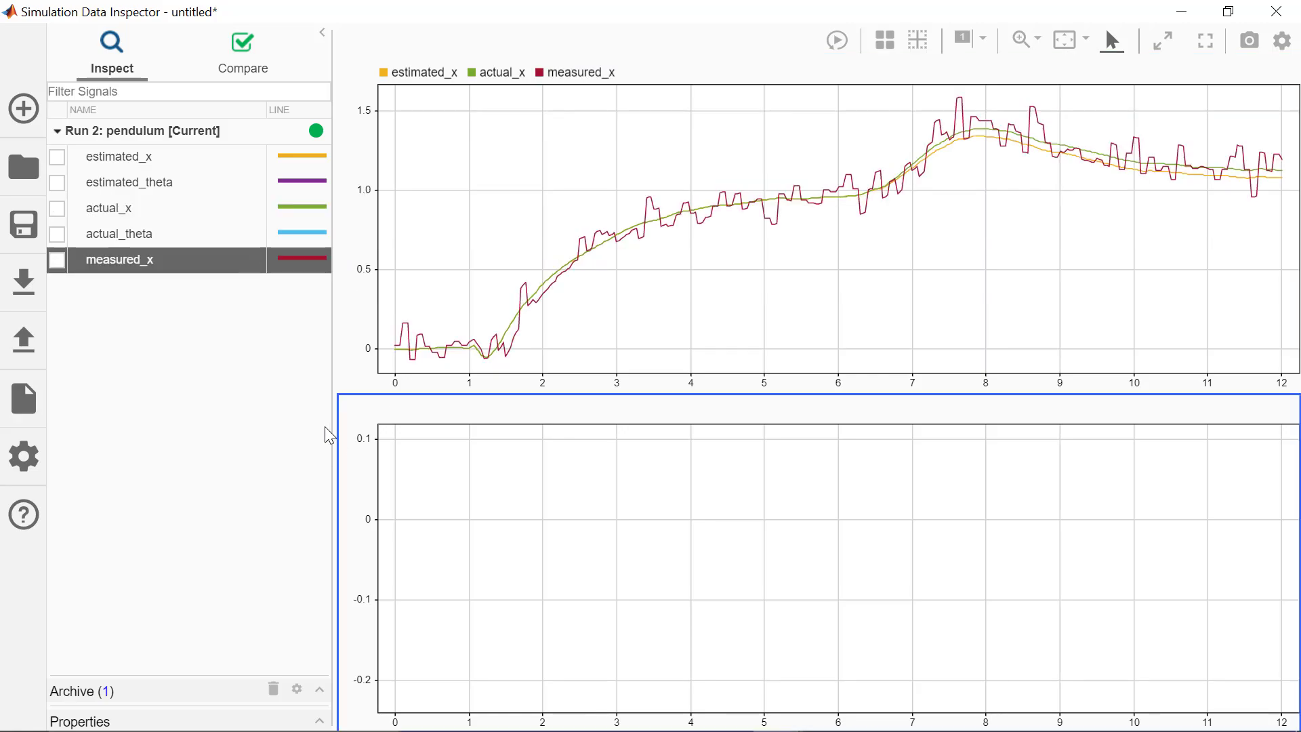
left_click(57, 183)
left_click(56, 235)
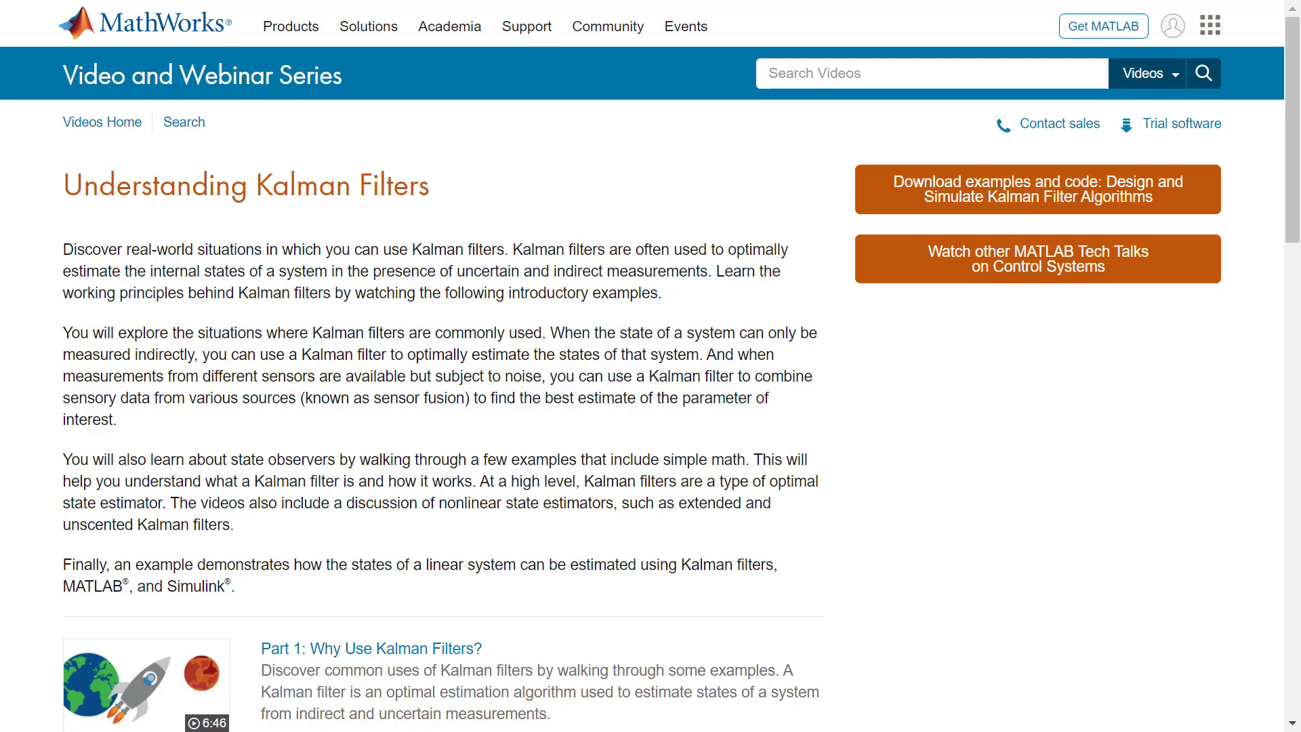
scroll(651, 366, "down", 4)
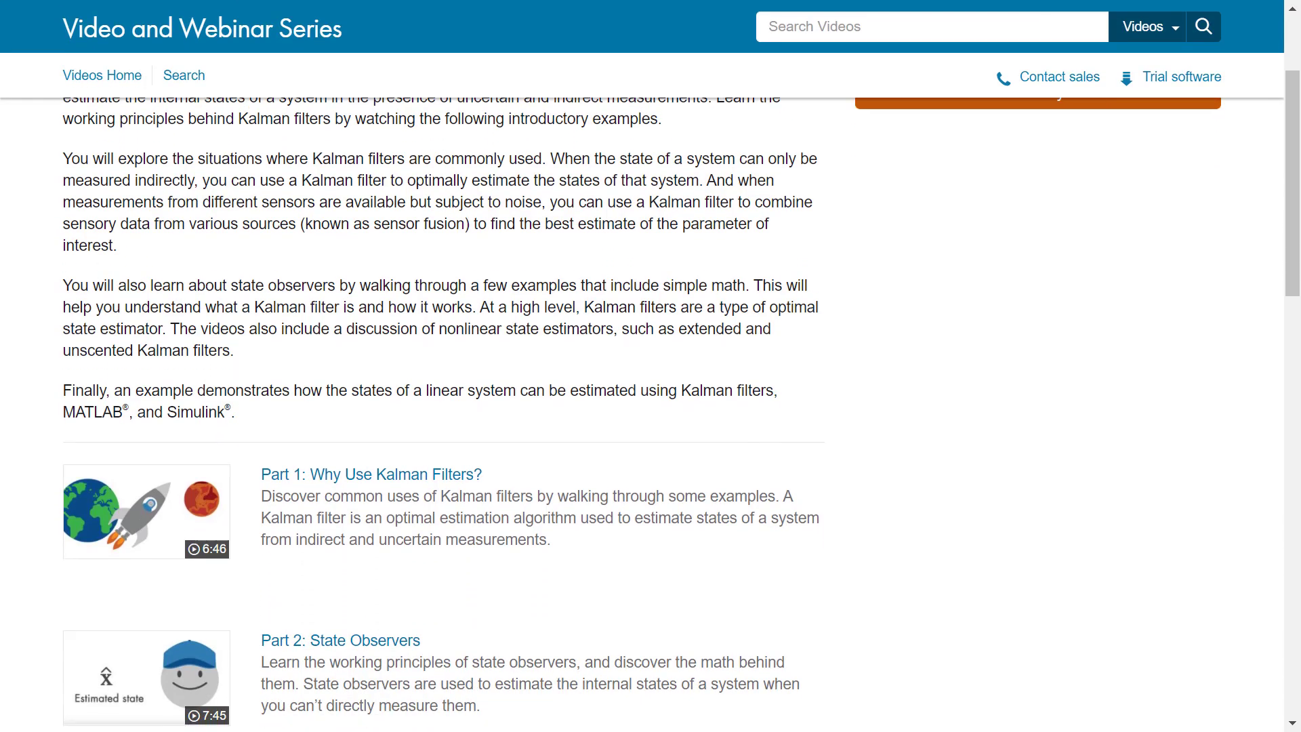
scroll(651, 366, "down", 4)
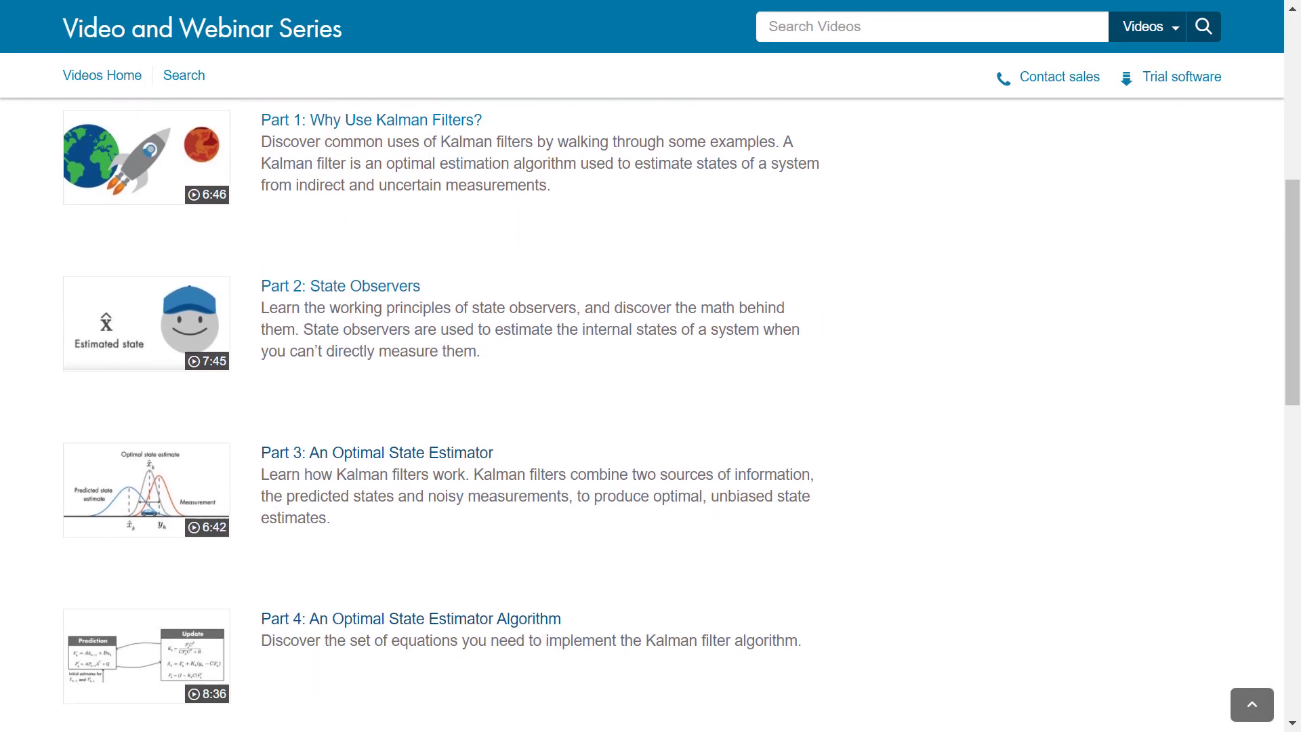